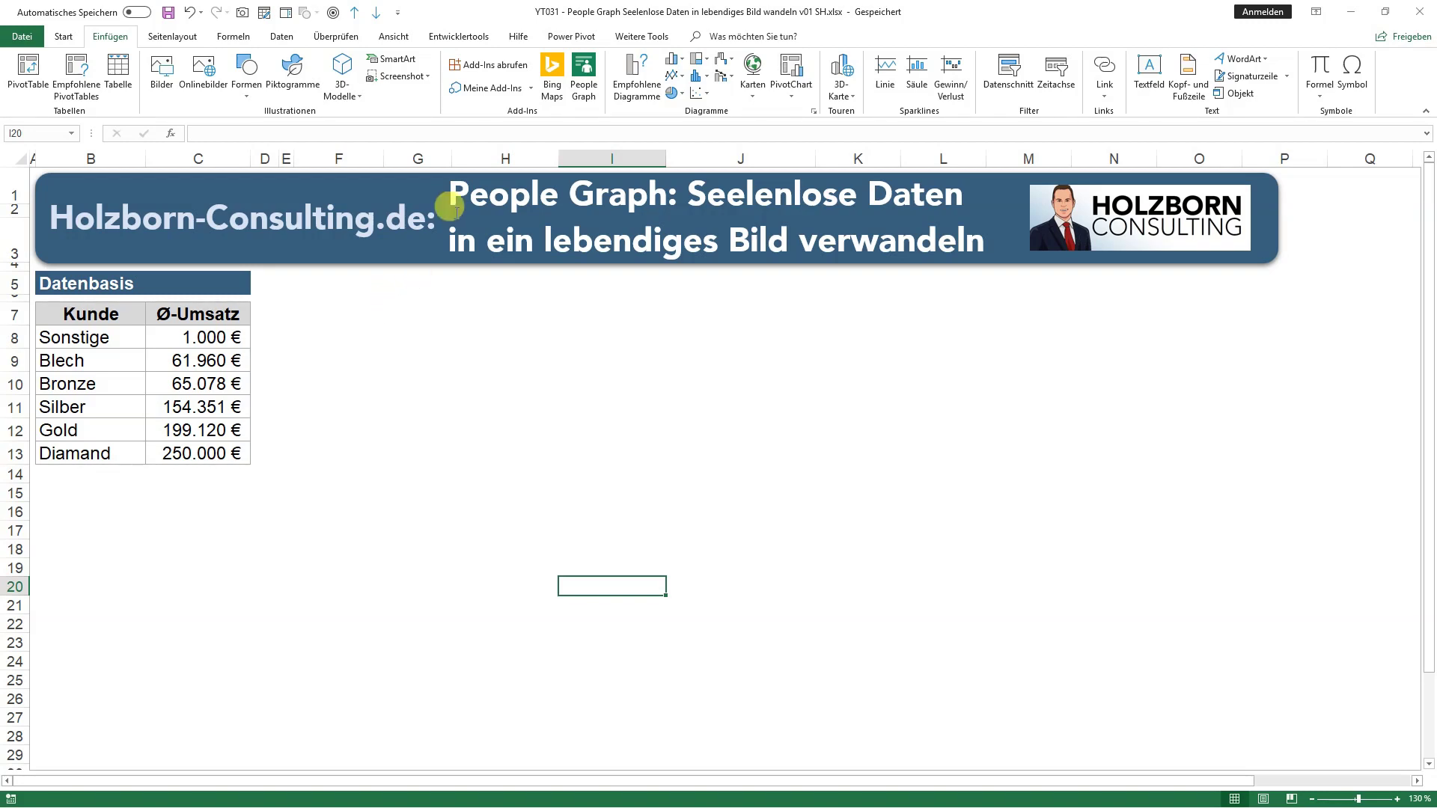
- Insert a sample People Graph beside the Datenbasis table and select it
click(583, 91)
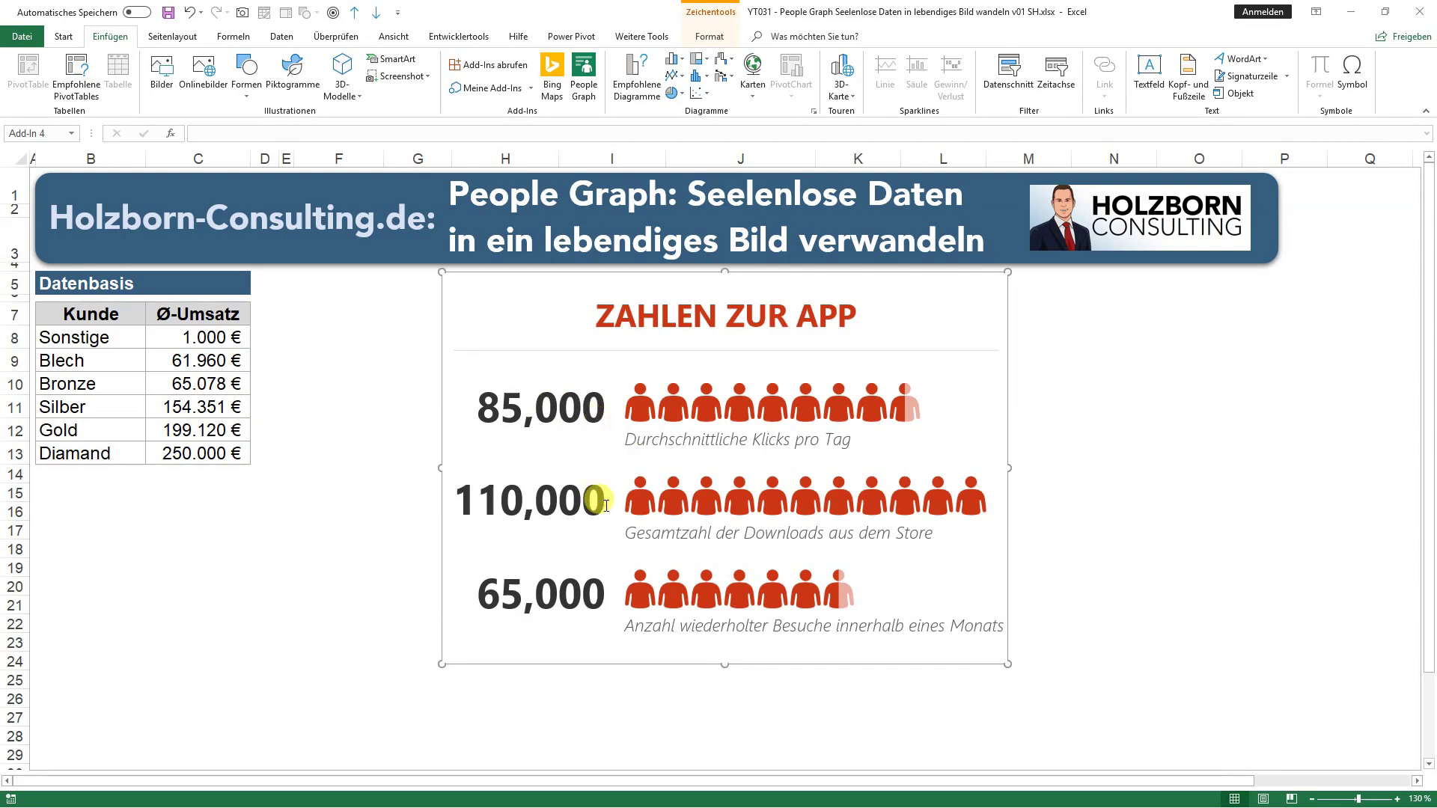
click(936, 310)
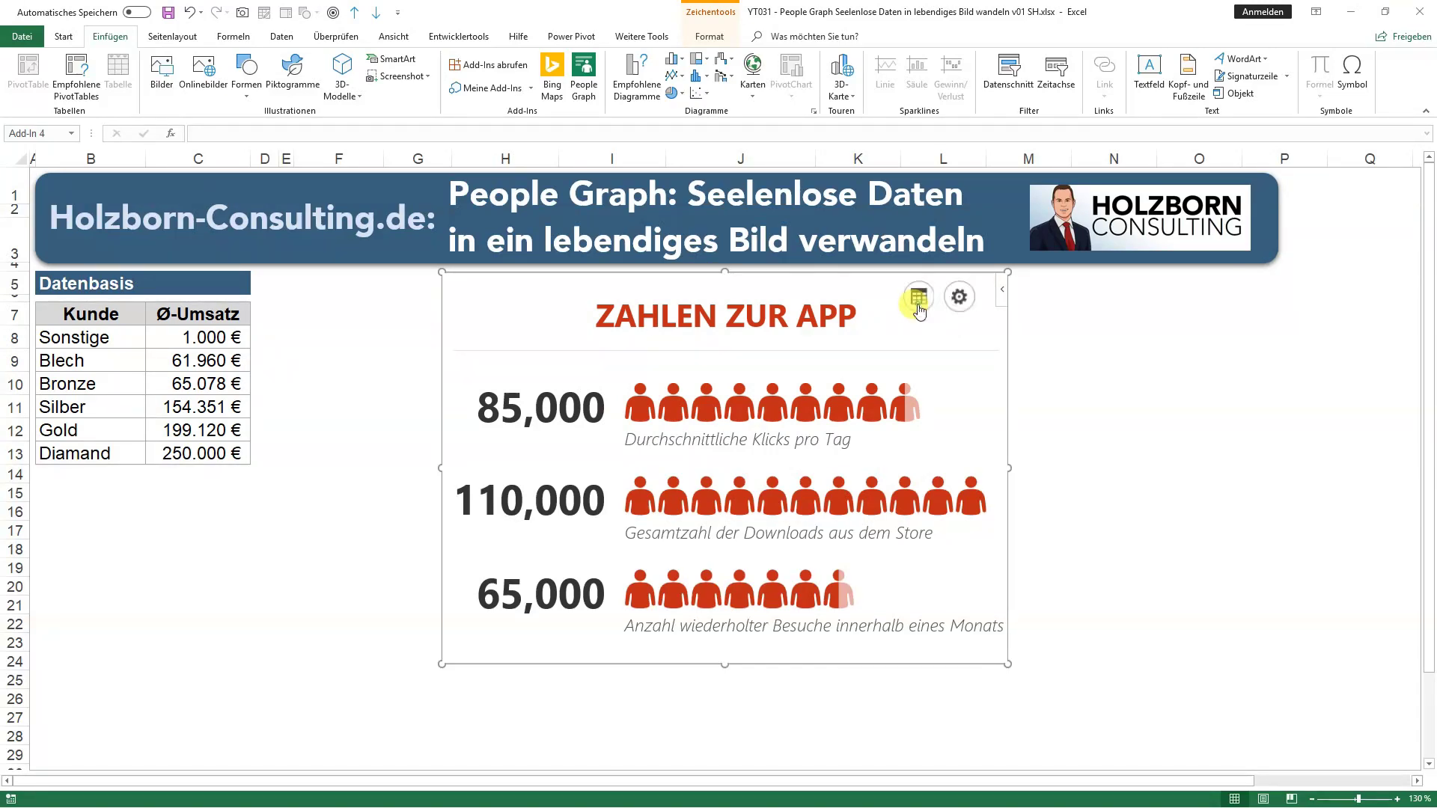
- Build the People Graph from the customer revenue range B7:C13
click(919, 300)
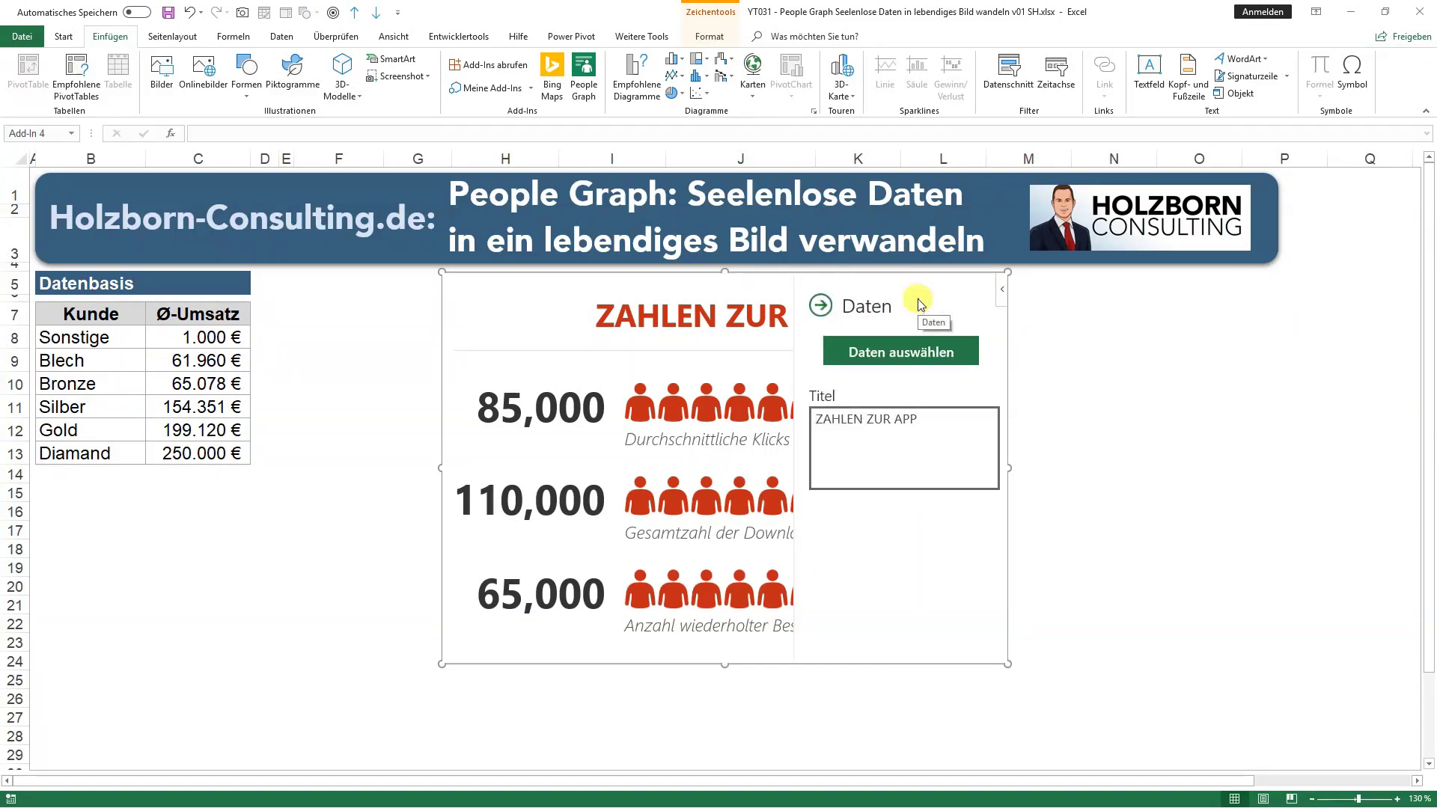
click(901, 353)
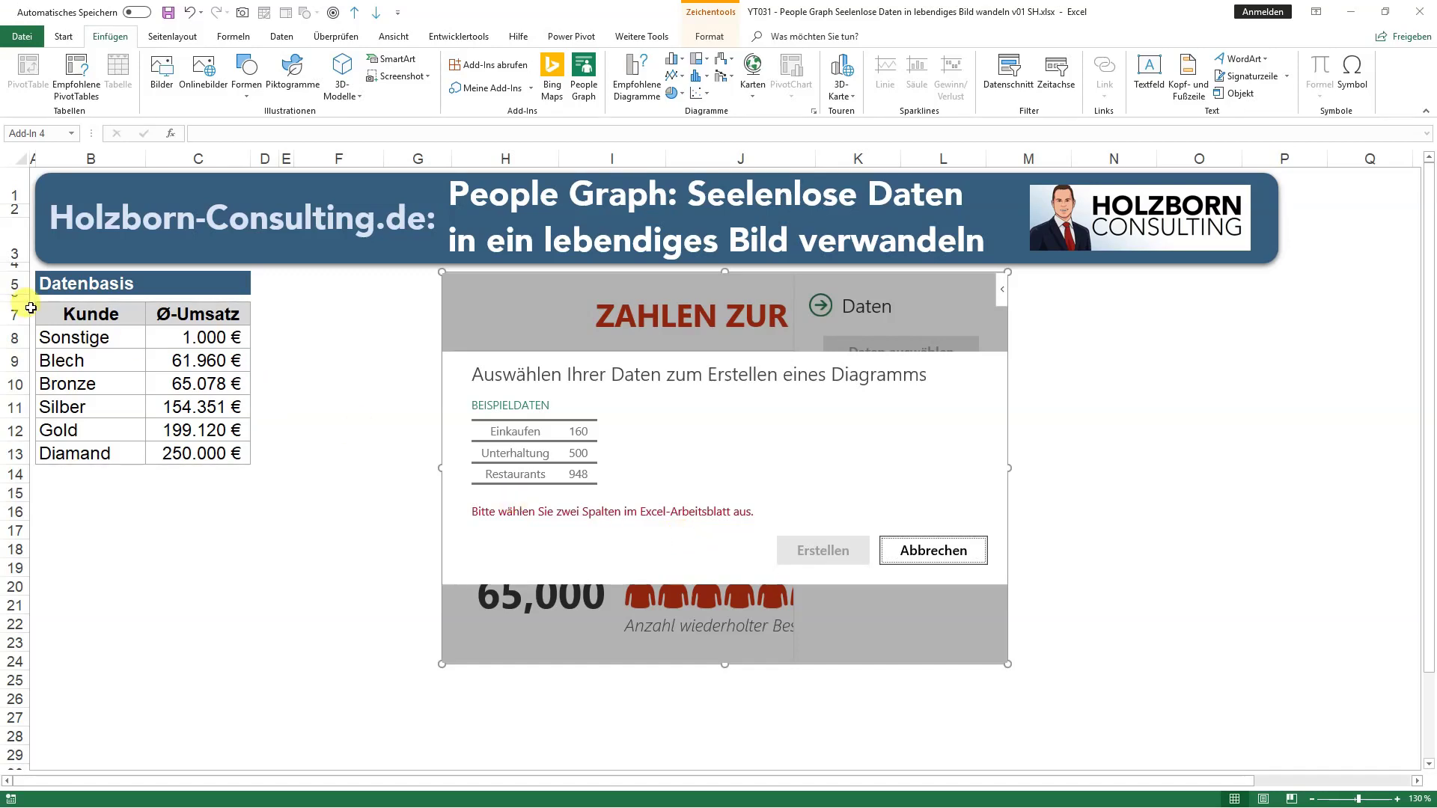
drag(78, 313, 189, 448)
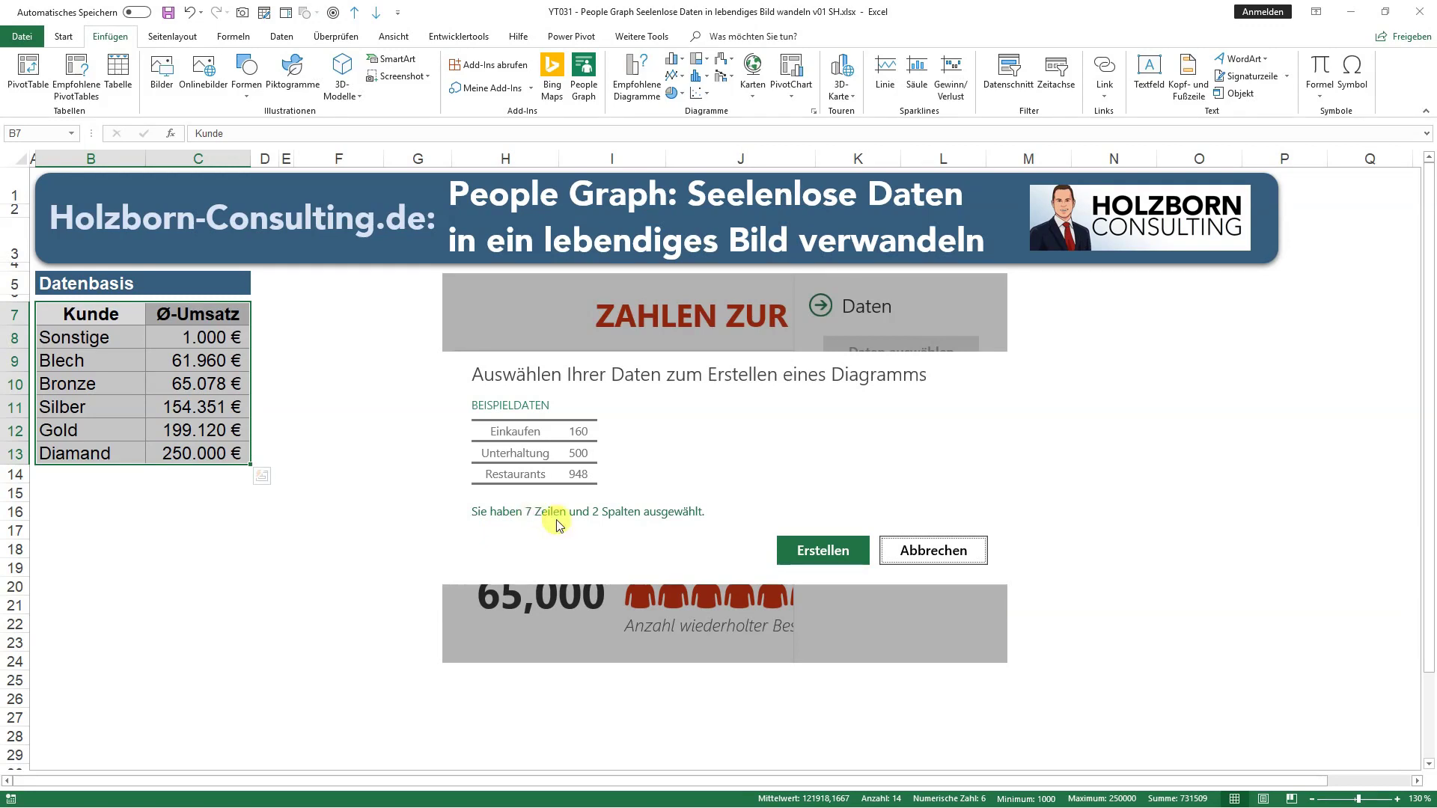
click(816, 557)
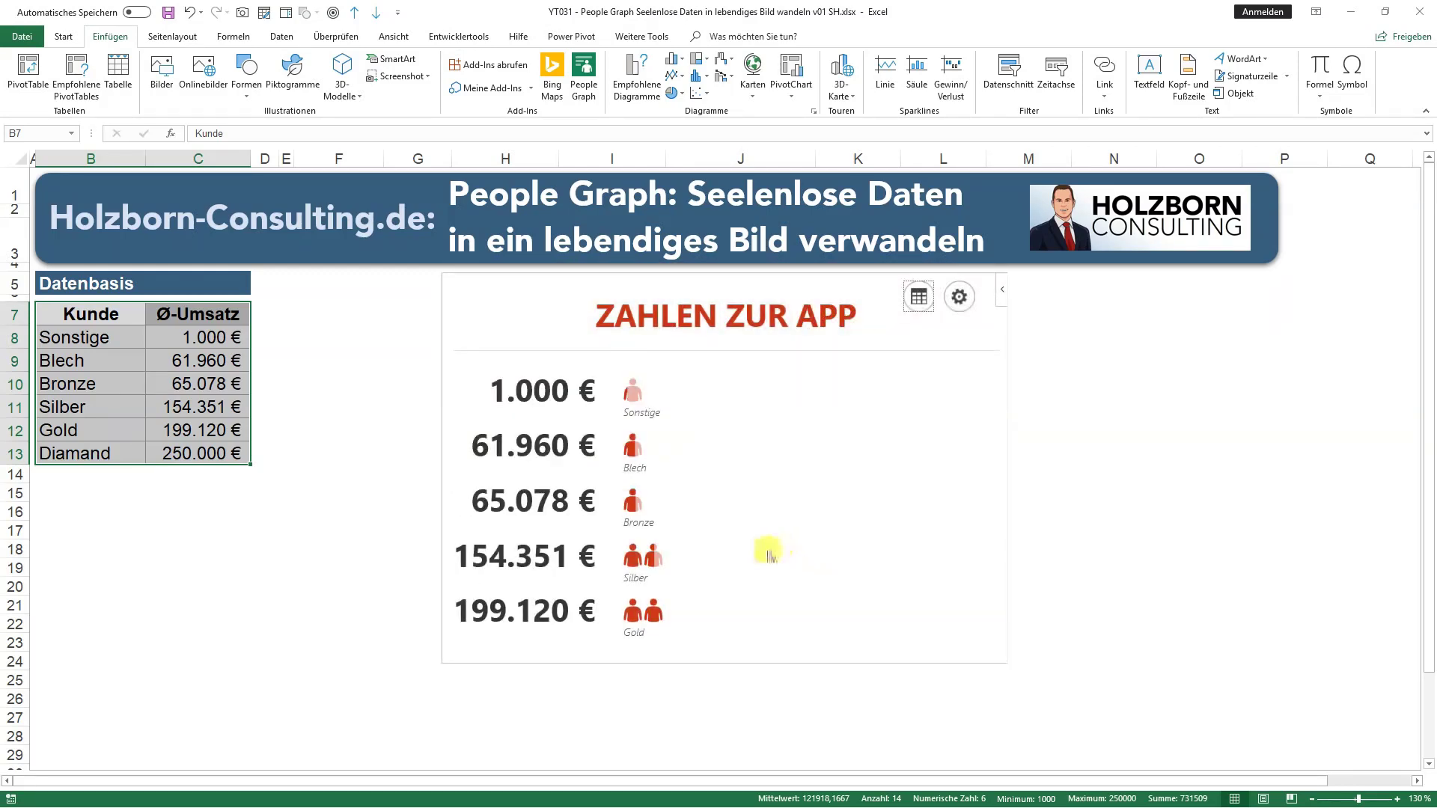
- Replace the graph title 'ZAHLEN ZUR APP' with 'Umsätze nach Kundengruppen'
click(920, 298)
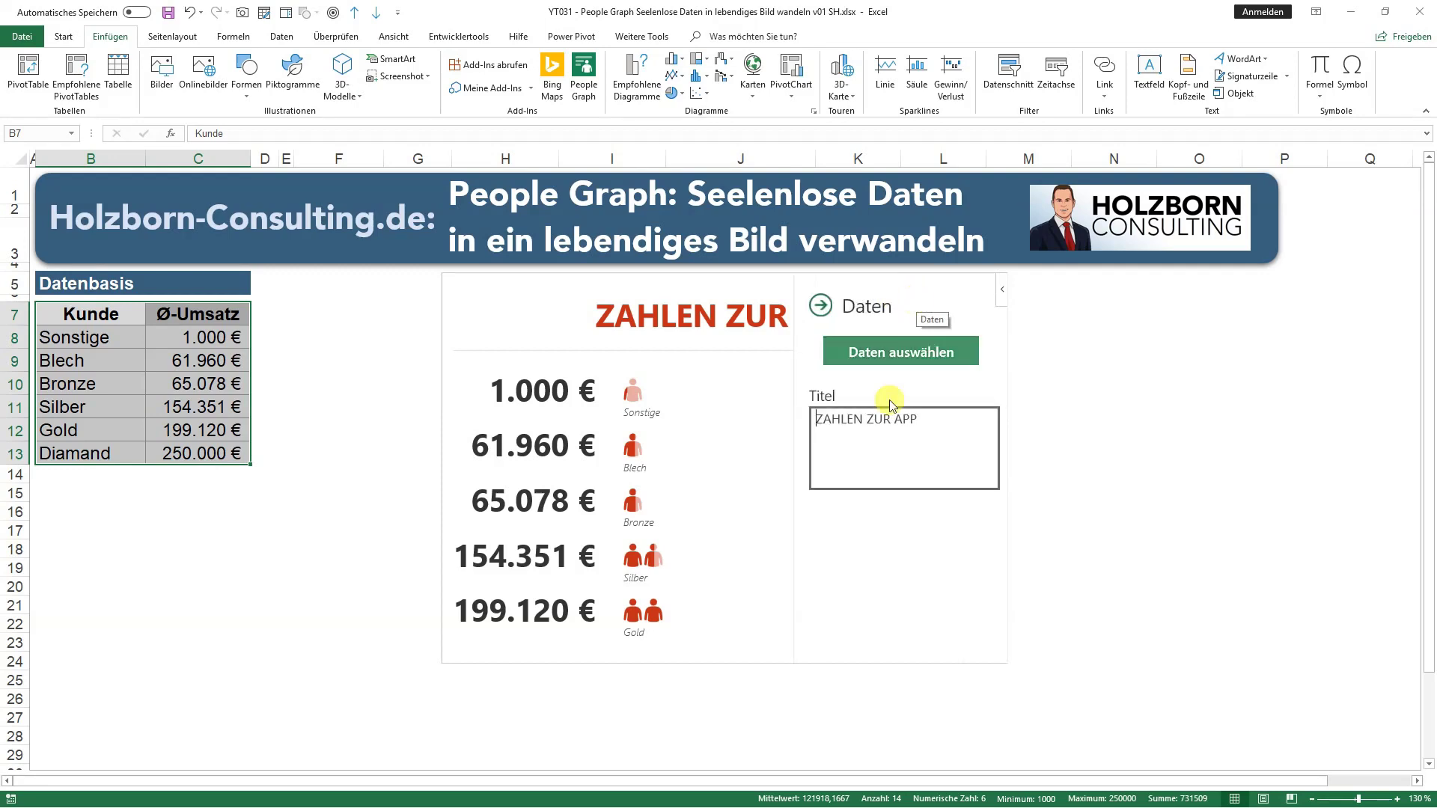
drag(942, 412, 818, 412)
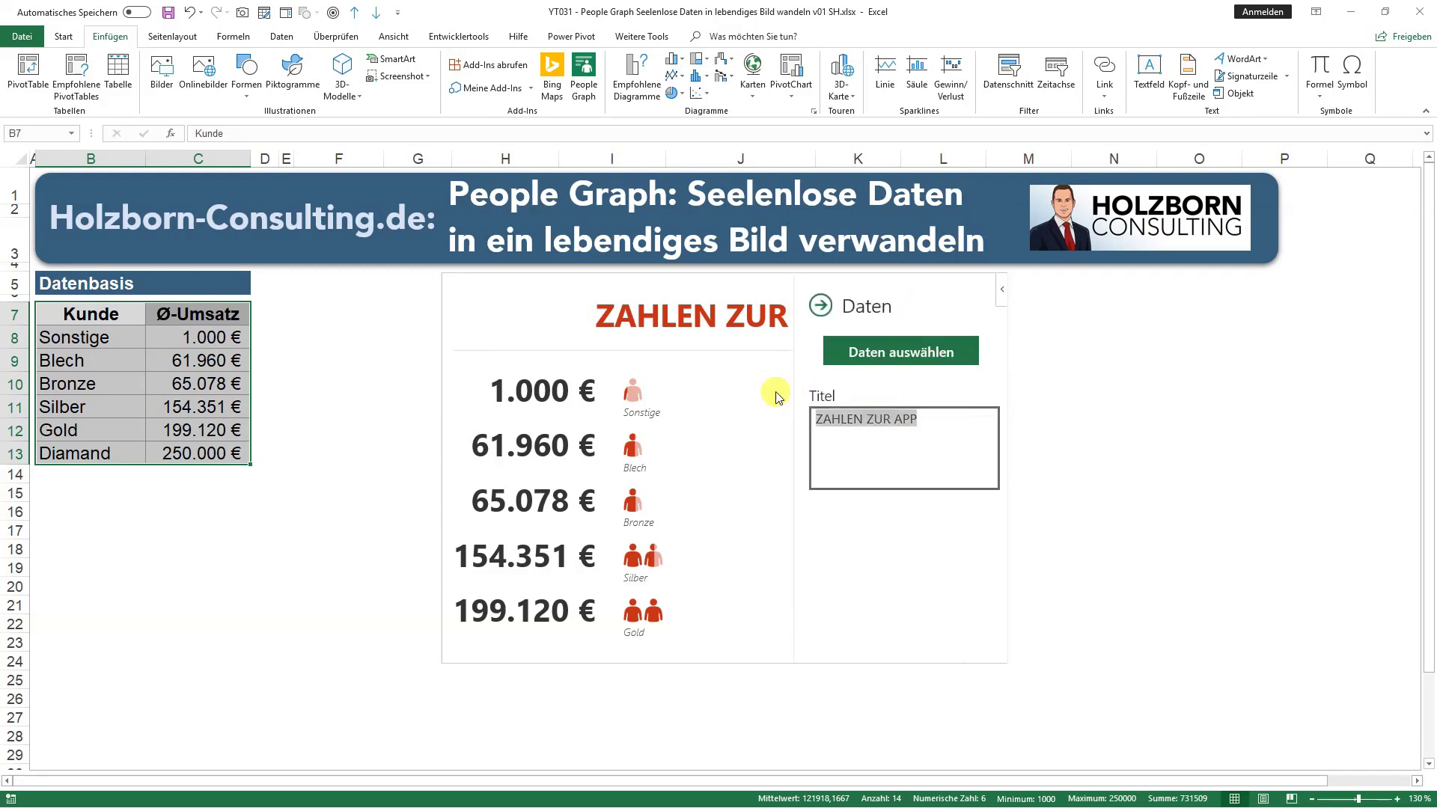
text(Umsätze m)
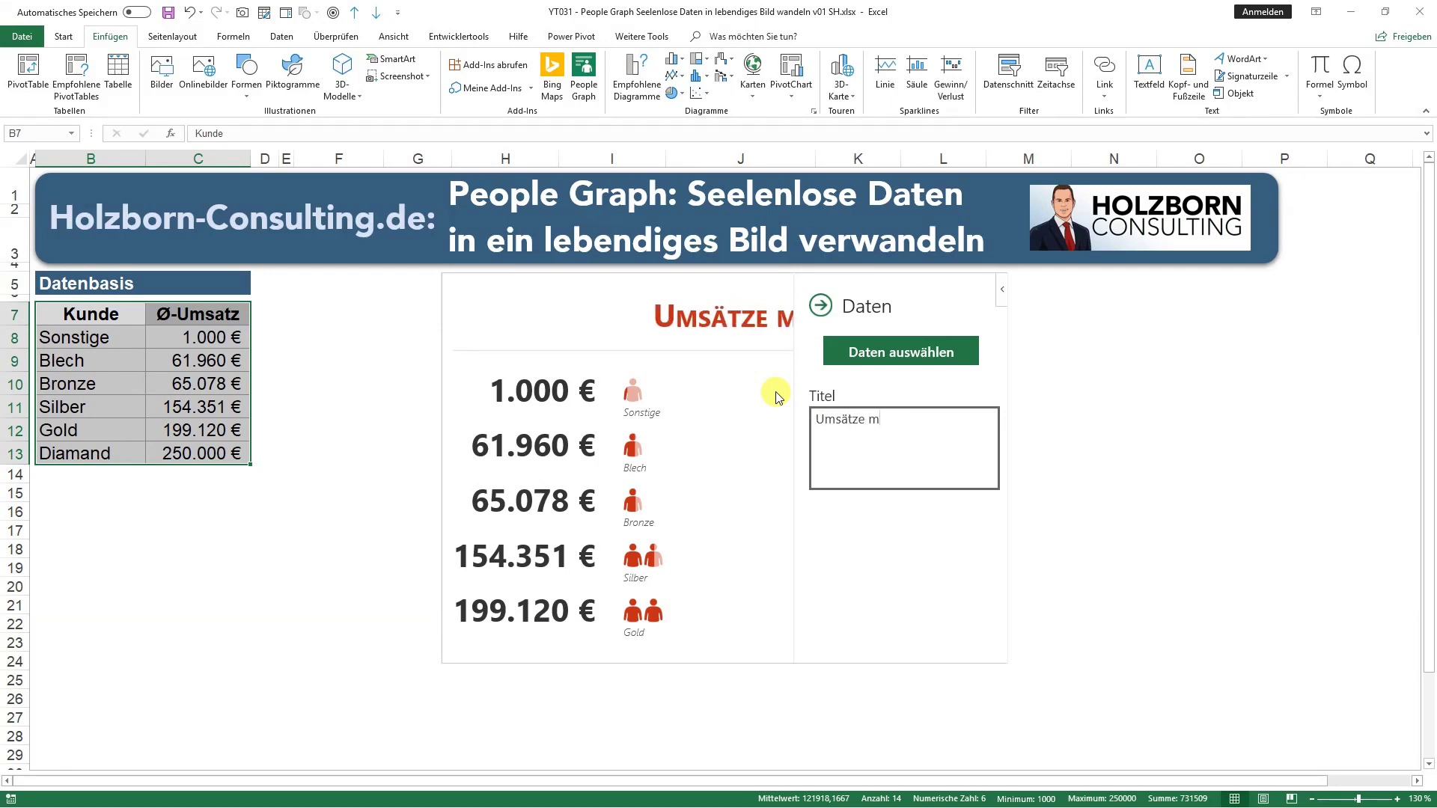
key(BackSpace)
text(nach K)
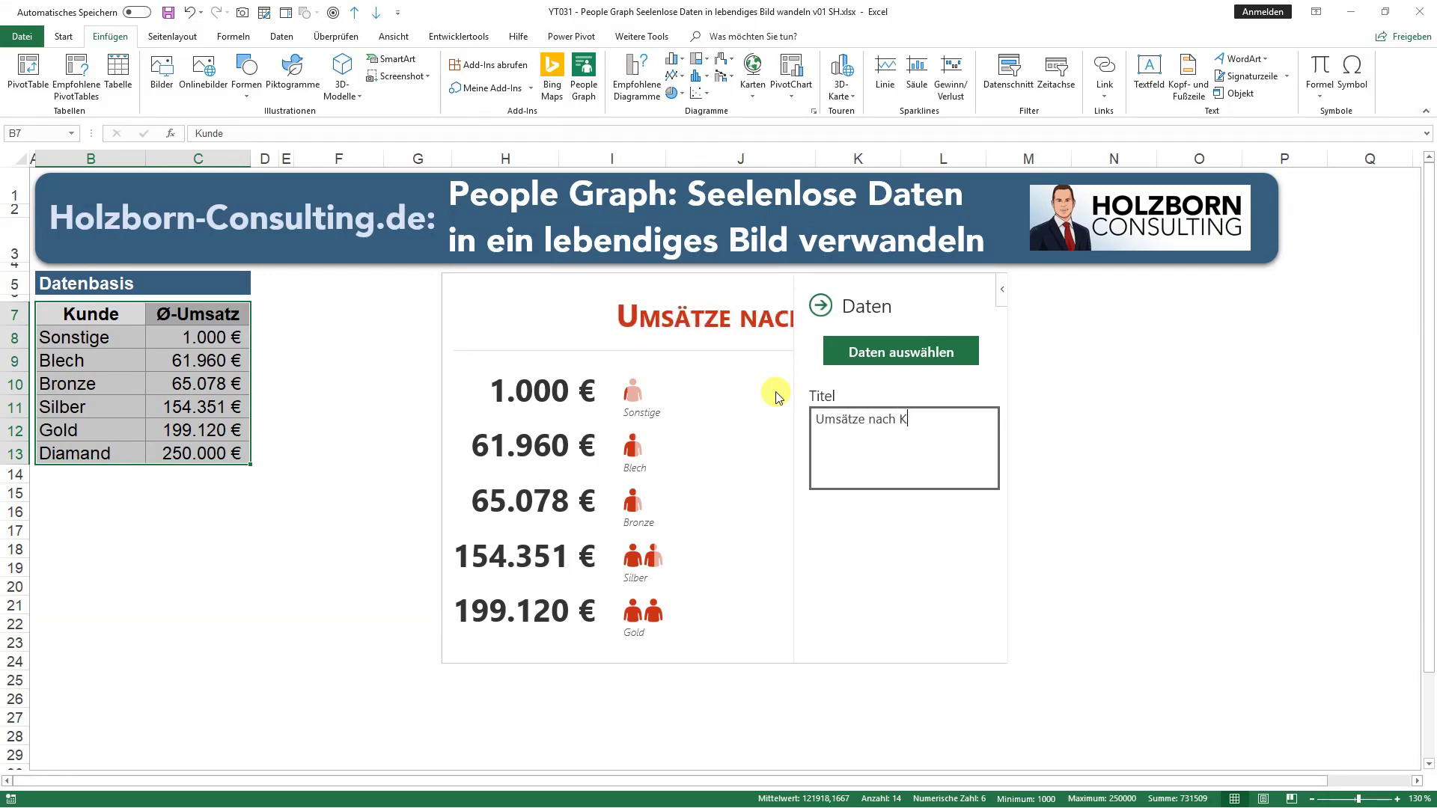
text(undengruppen)
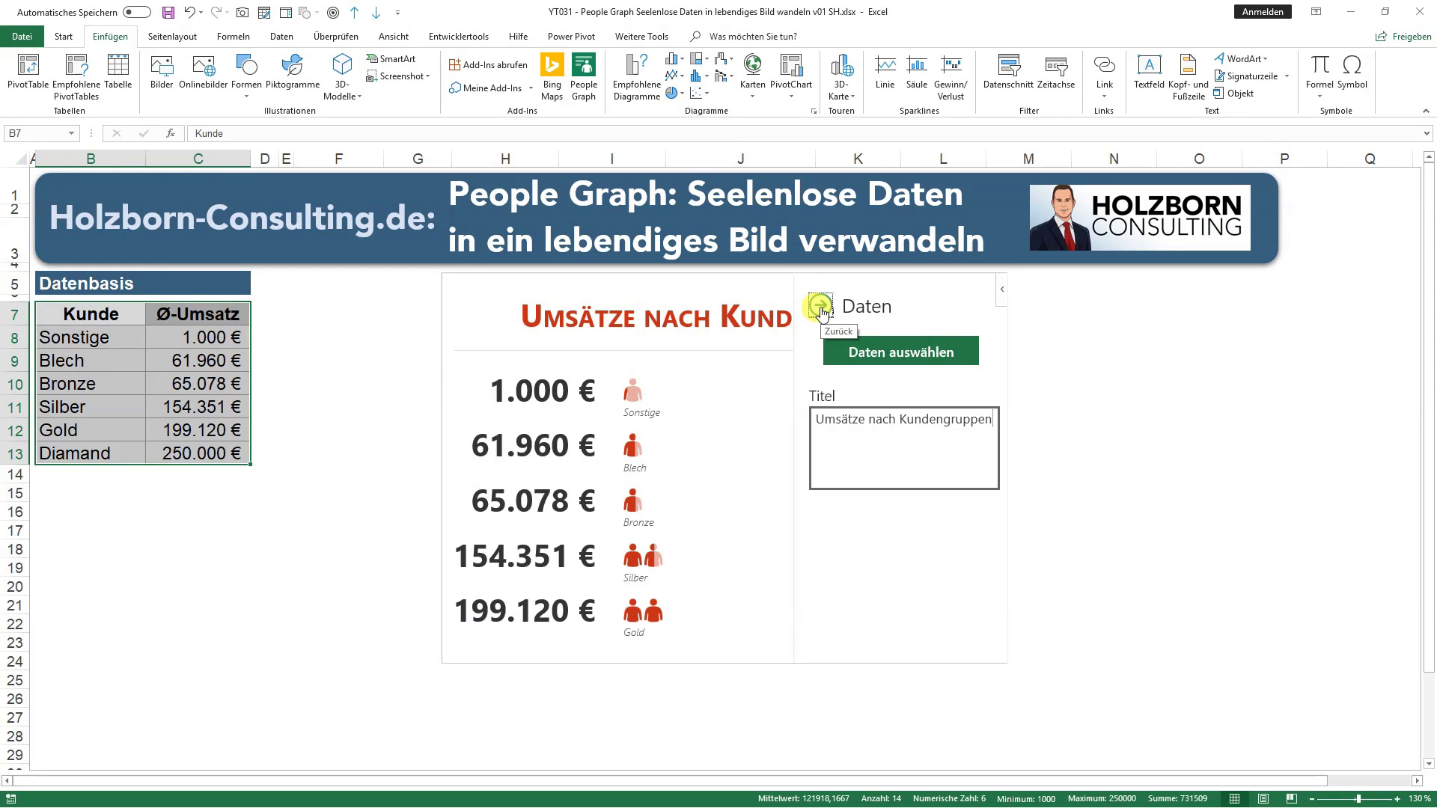
click(820, 306)
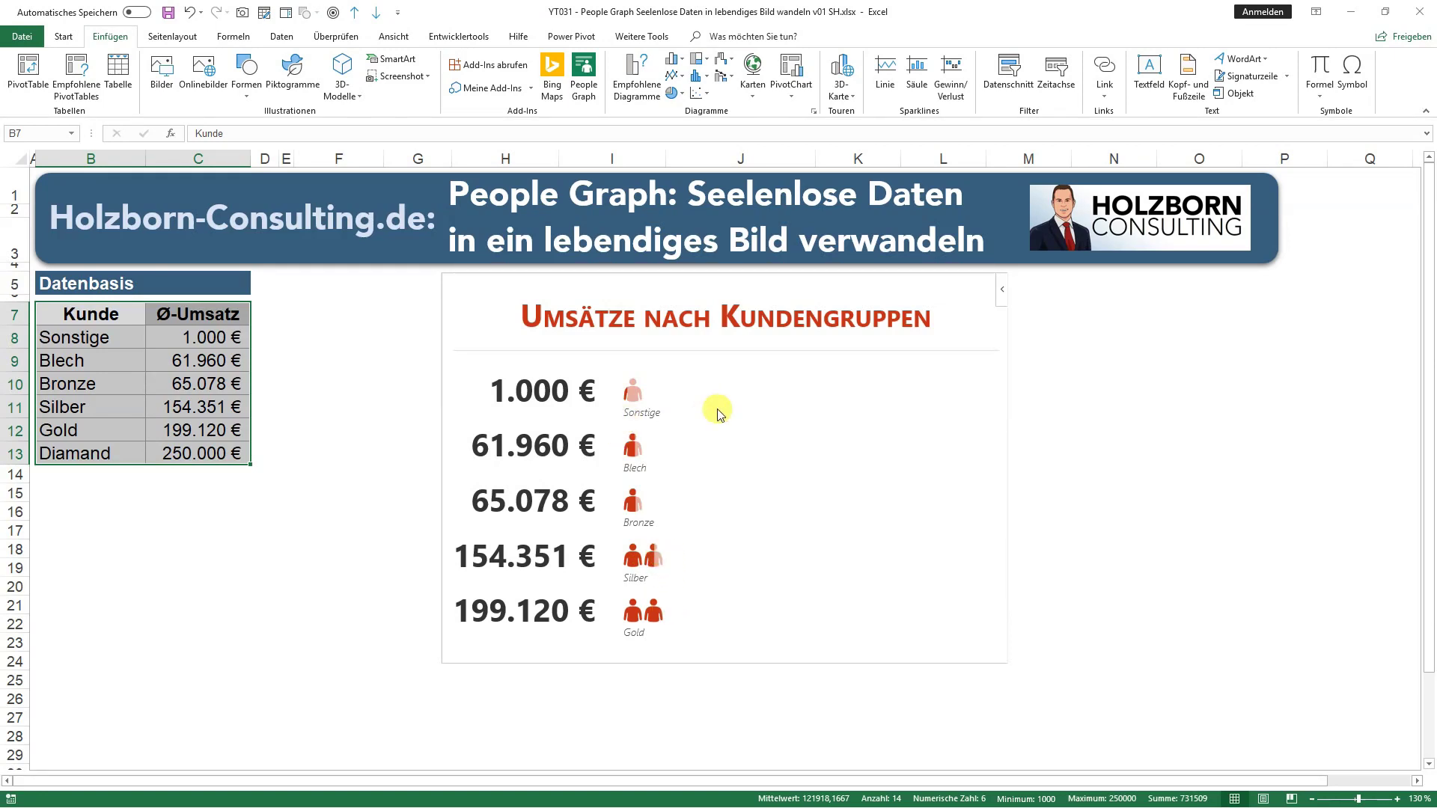
mouse_move(725, 317)
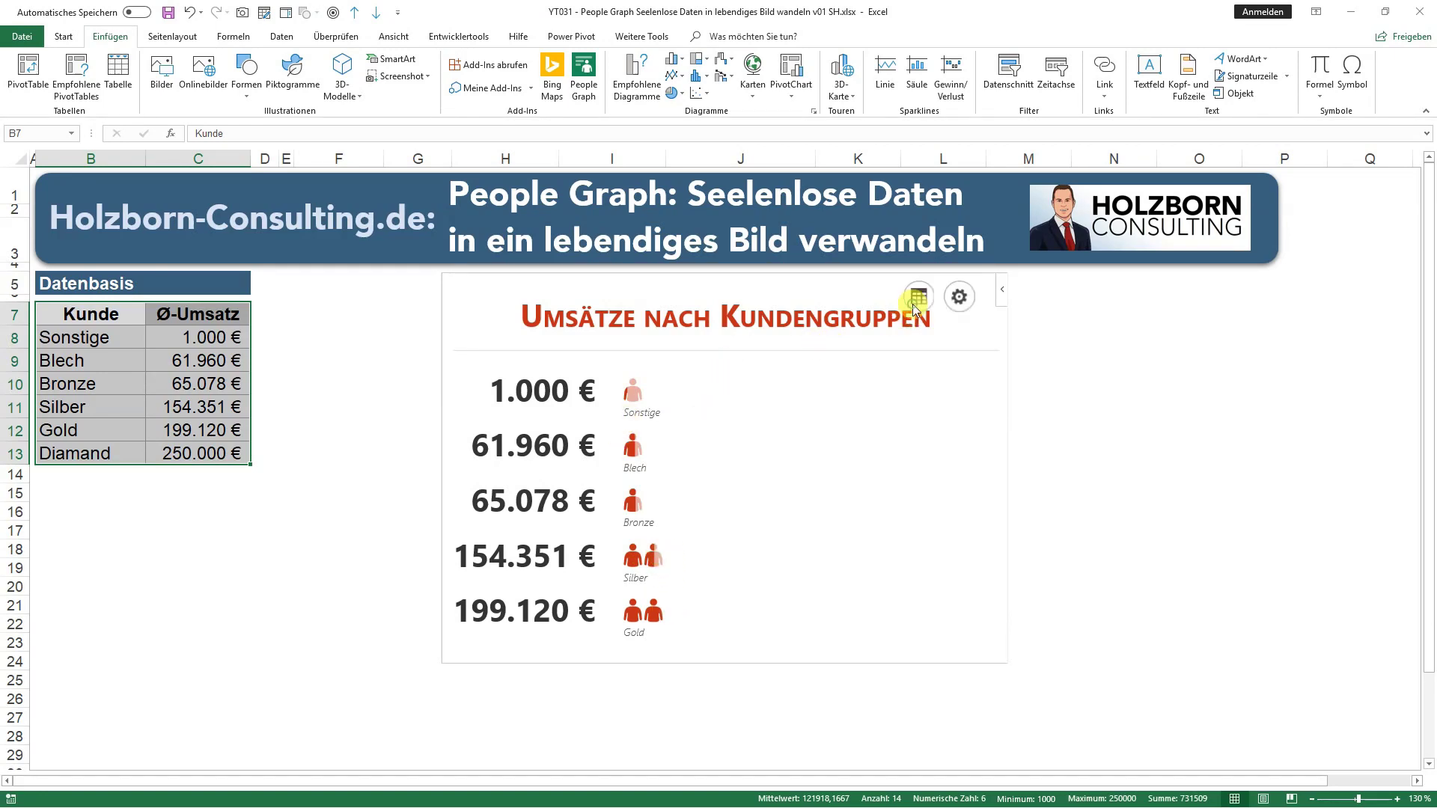
- Preview the Typ 2 and Typ 3 graph layouts, then return to the red Typ 1
click(960, 301)
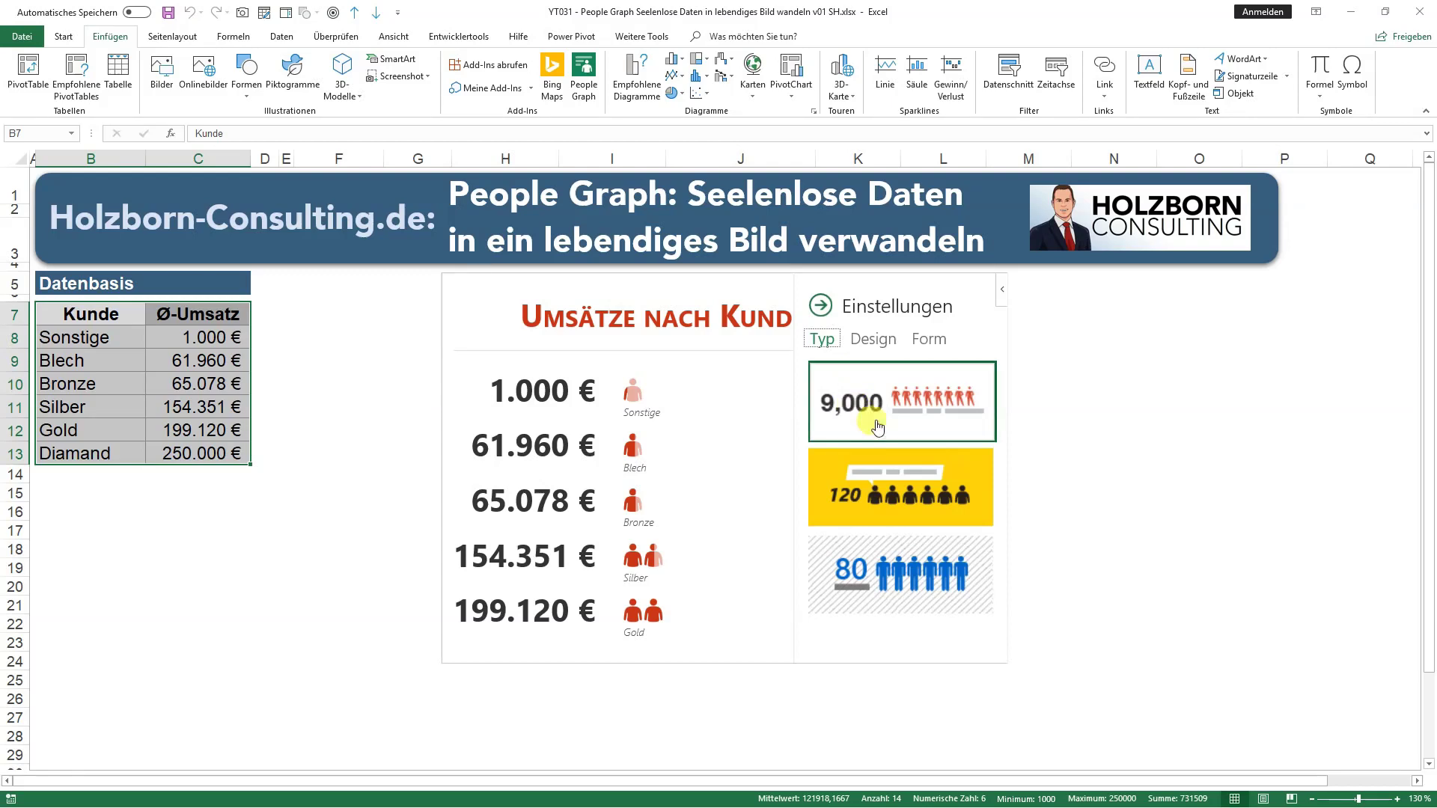
click(855, 462)
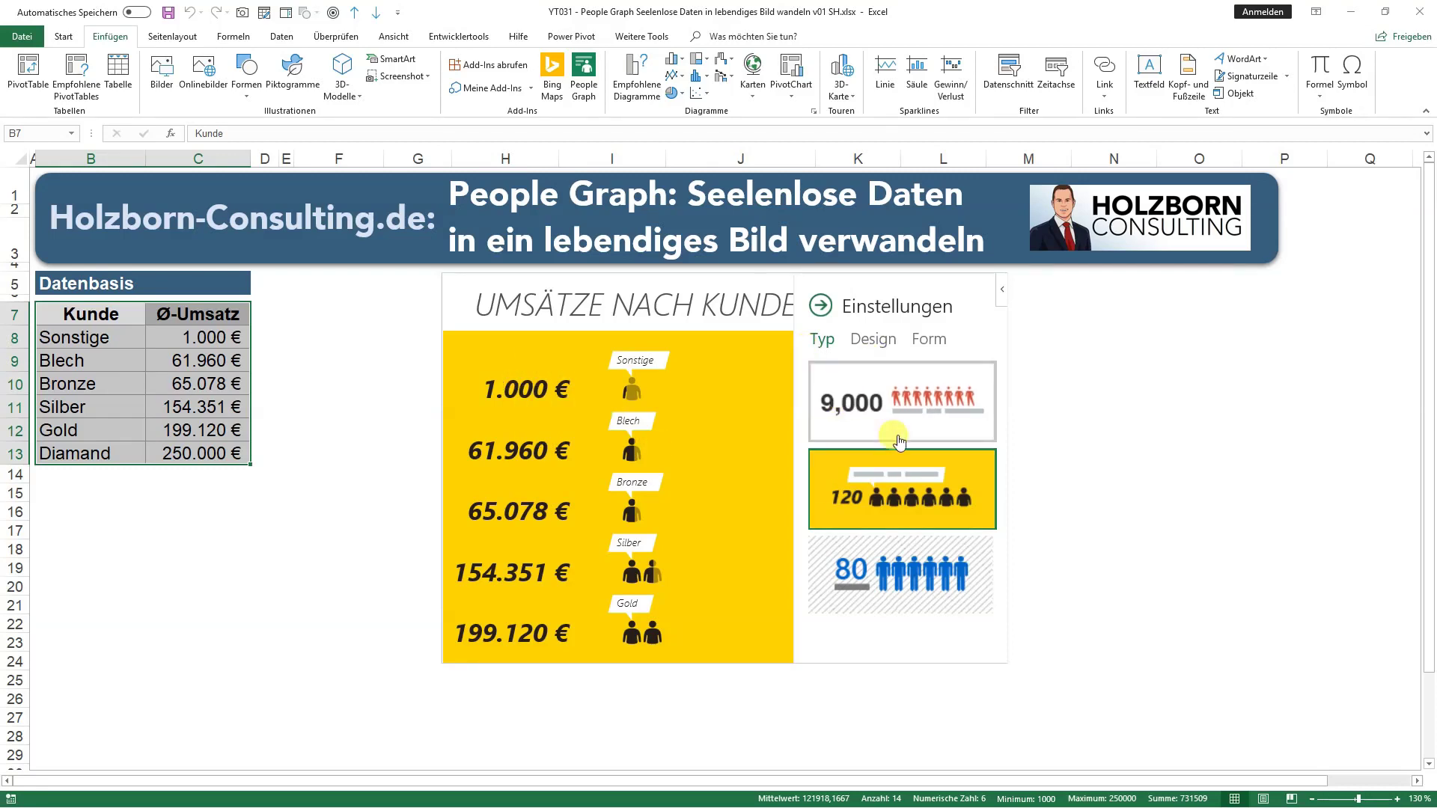
click(896, 559)
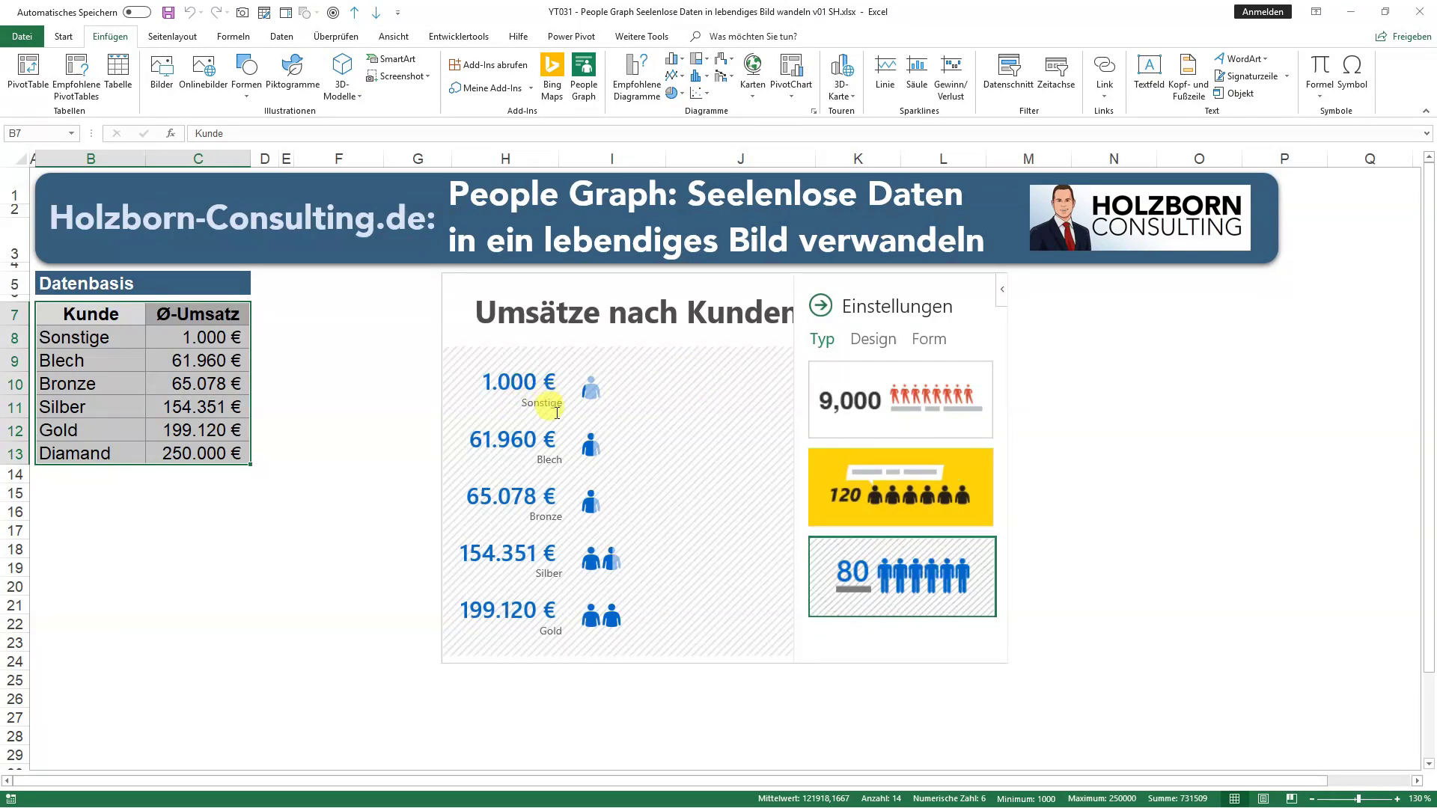
click(904, 416)
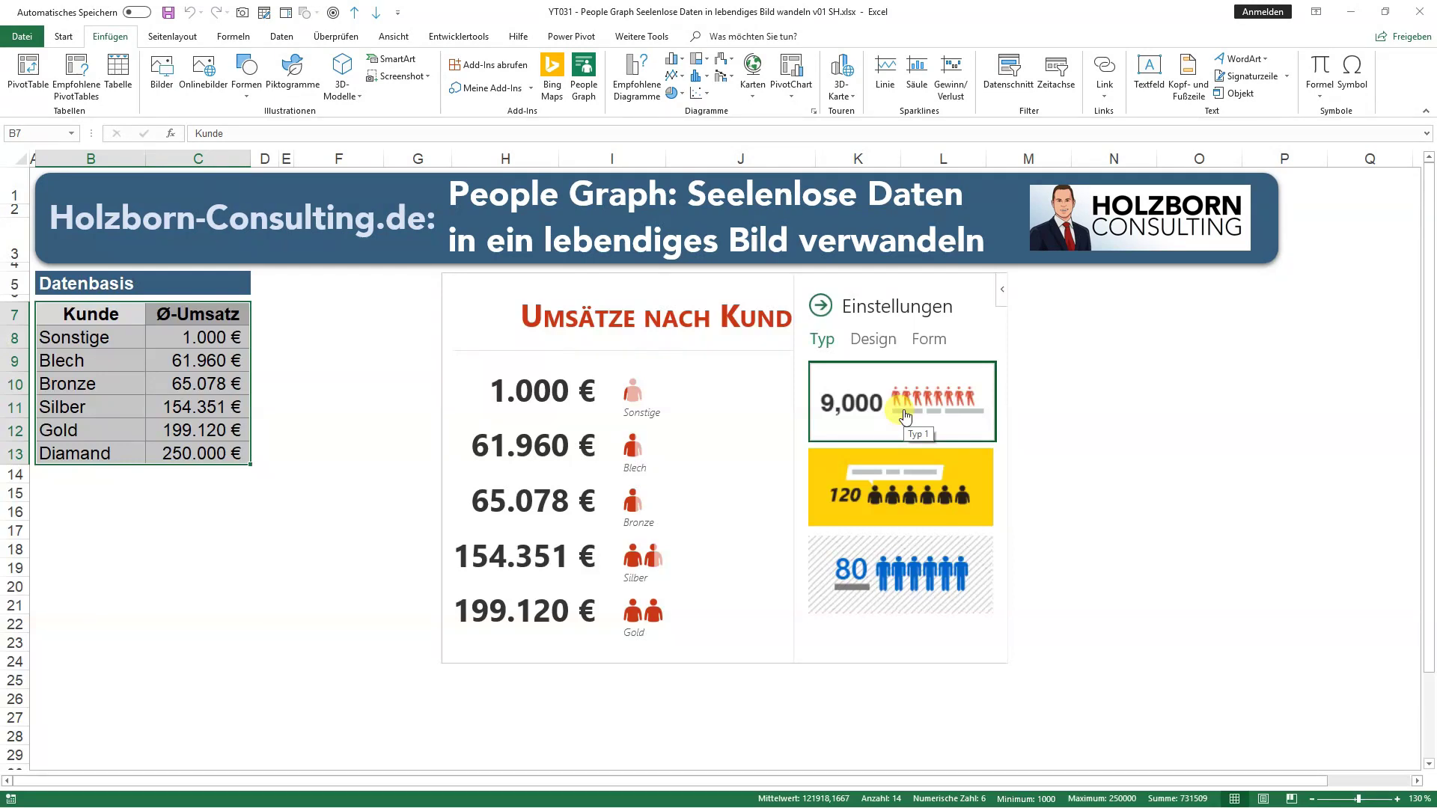
click(876, 342)
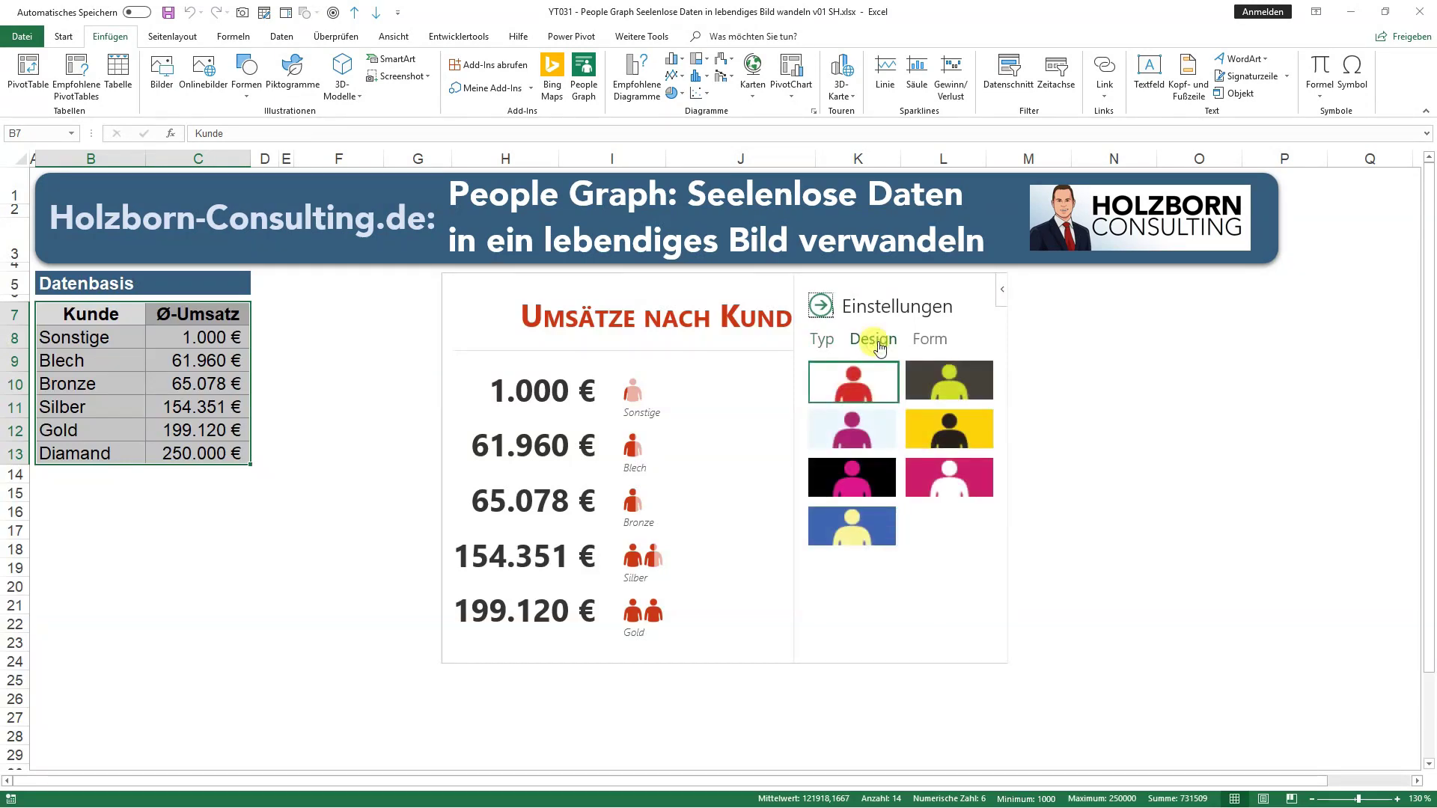
click(949, 382)
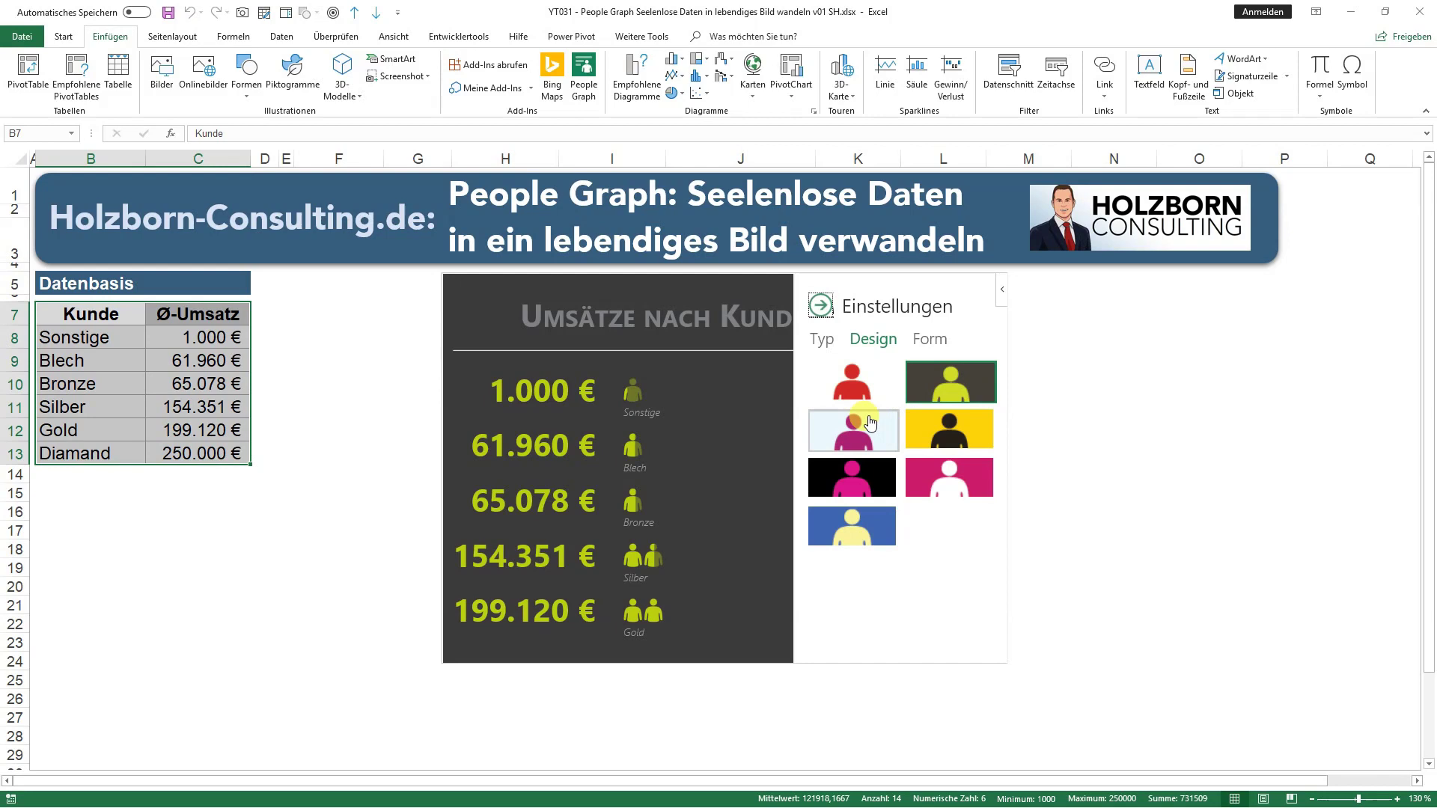
click(870, 423)
click(947, 430)
click(939, 497)
click(861, 479)
click(877, 389)
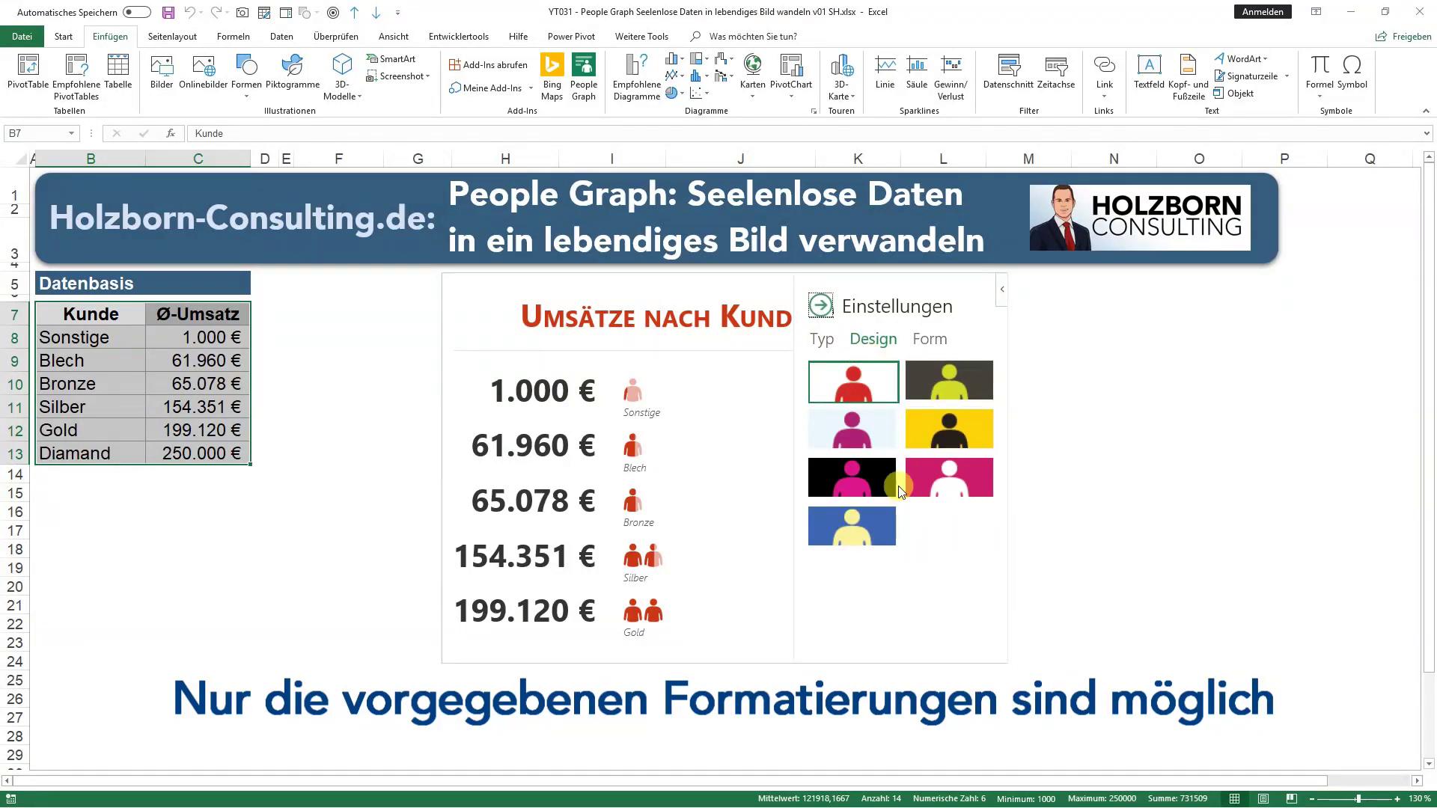
click(824, 344)
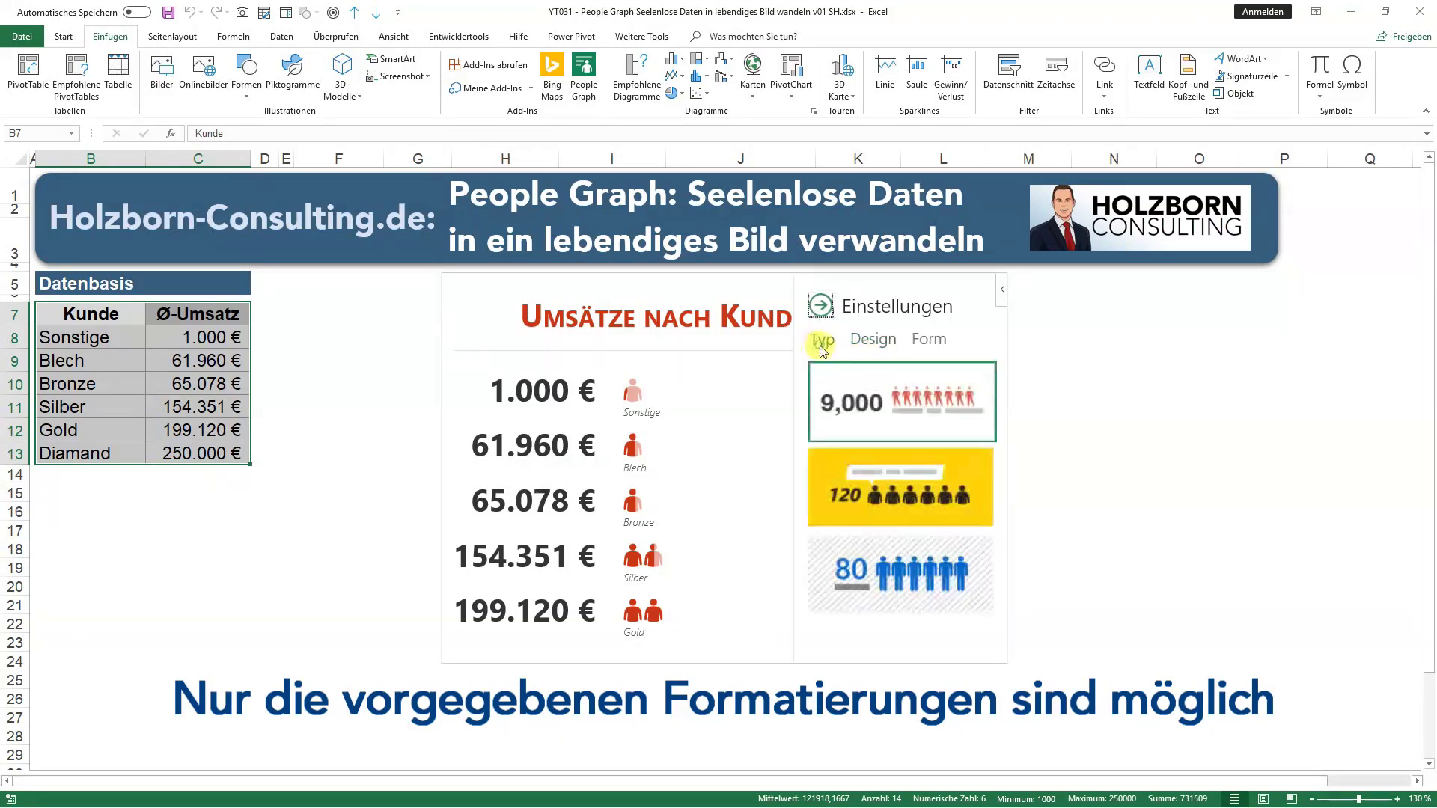
- Switch the graph icons to the Form 3 standing-person figure, then reopen the settings
click(914, 341)
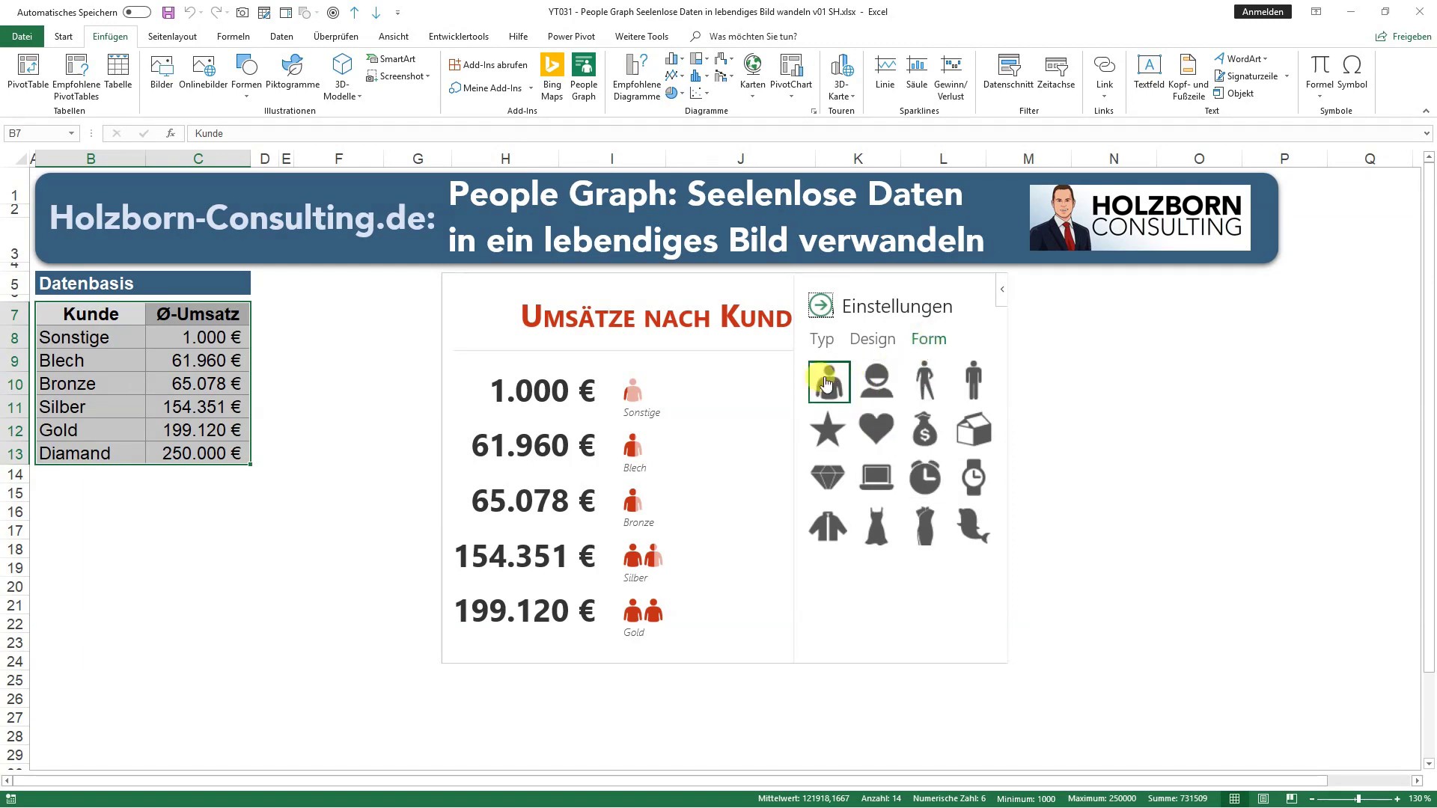
click(878, 384)
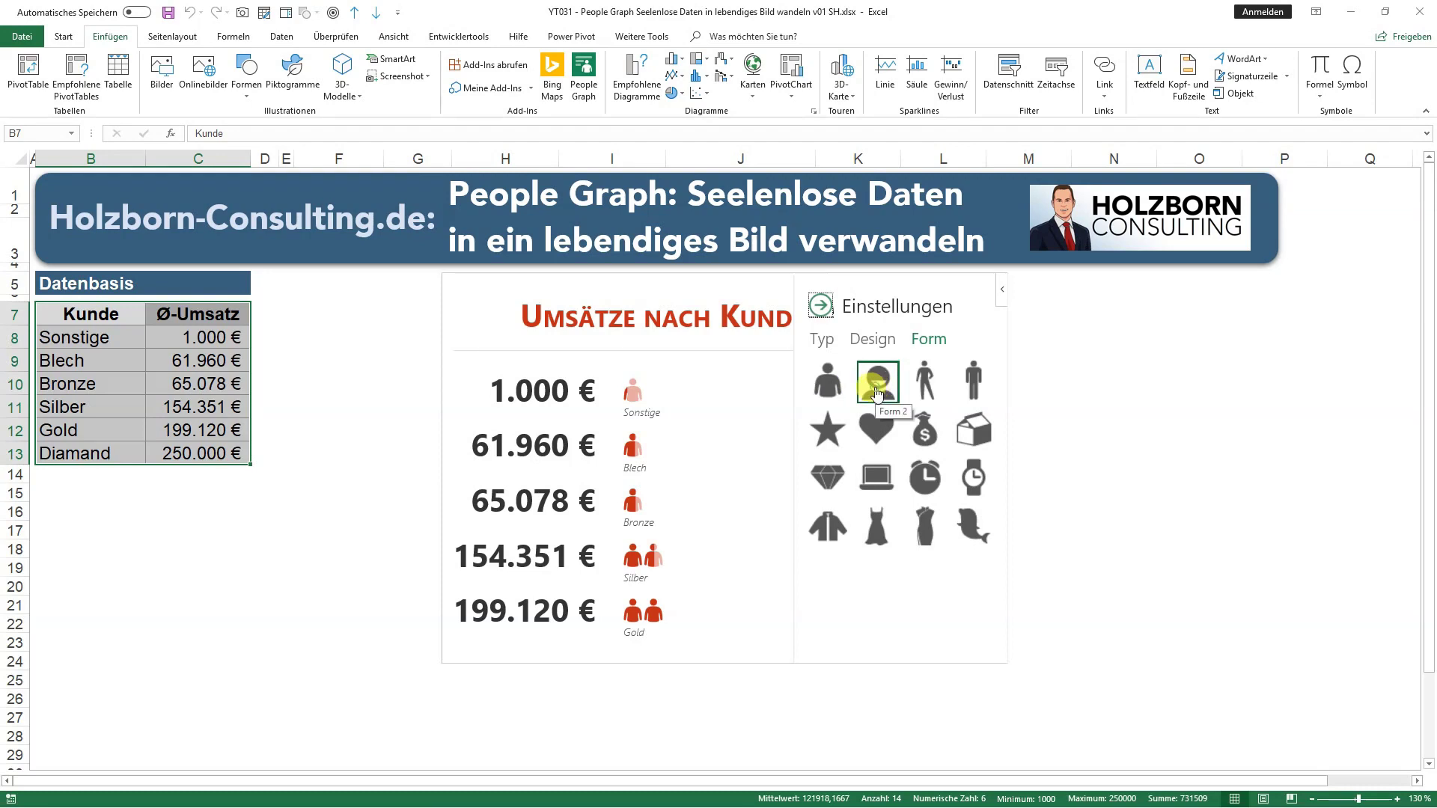
click(928, 385)
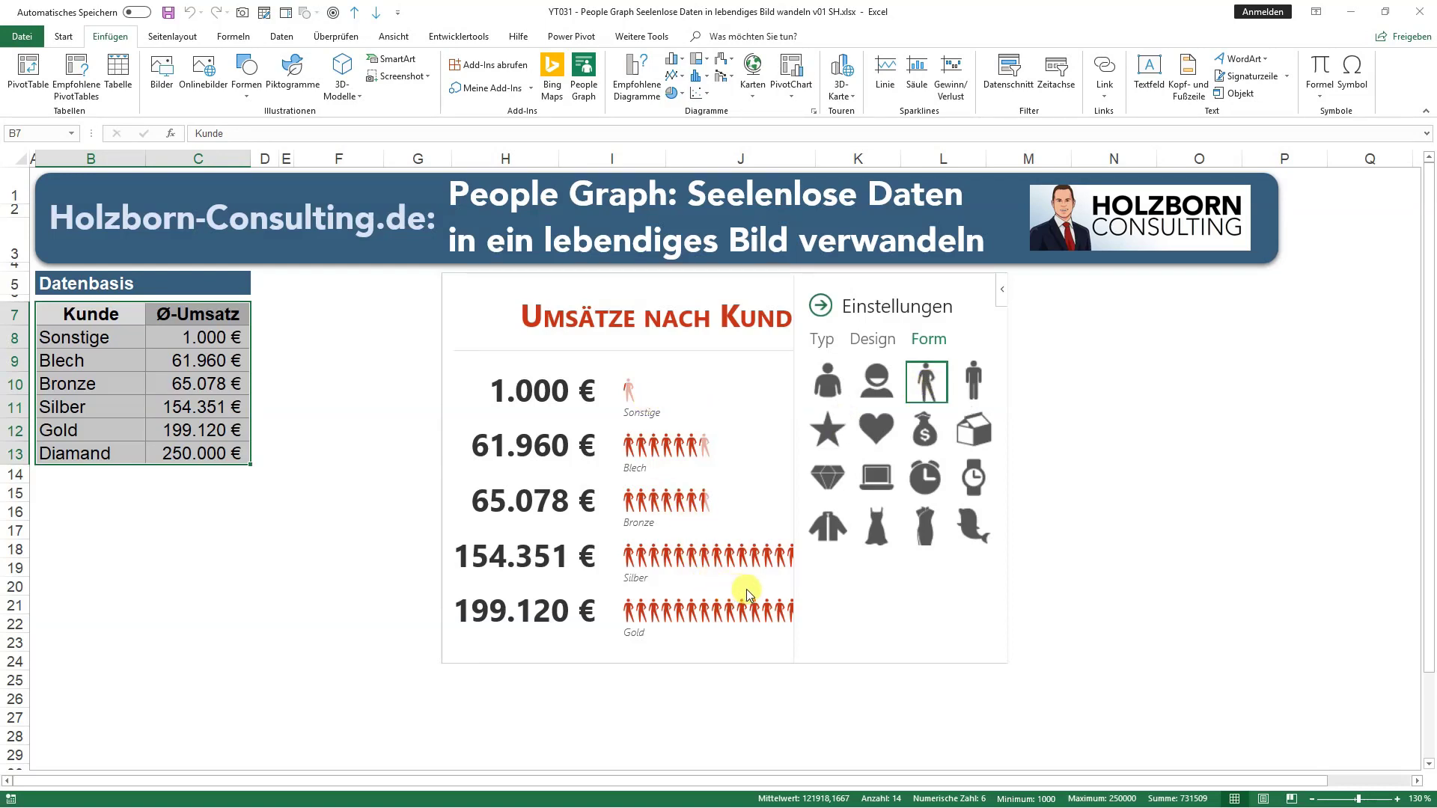
click(821, 306)
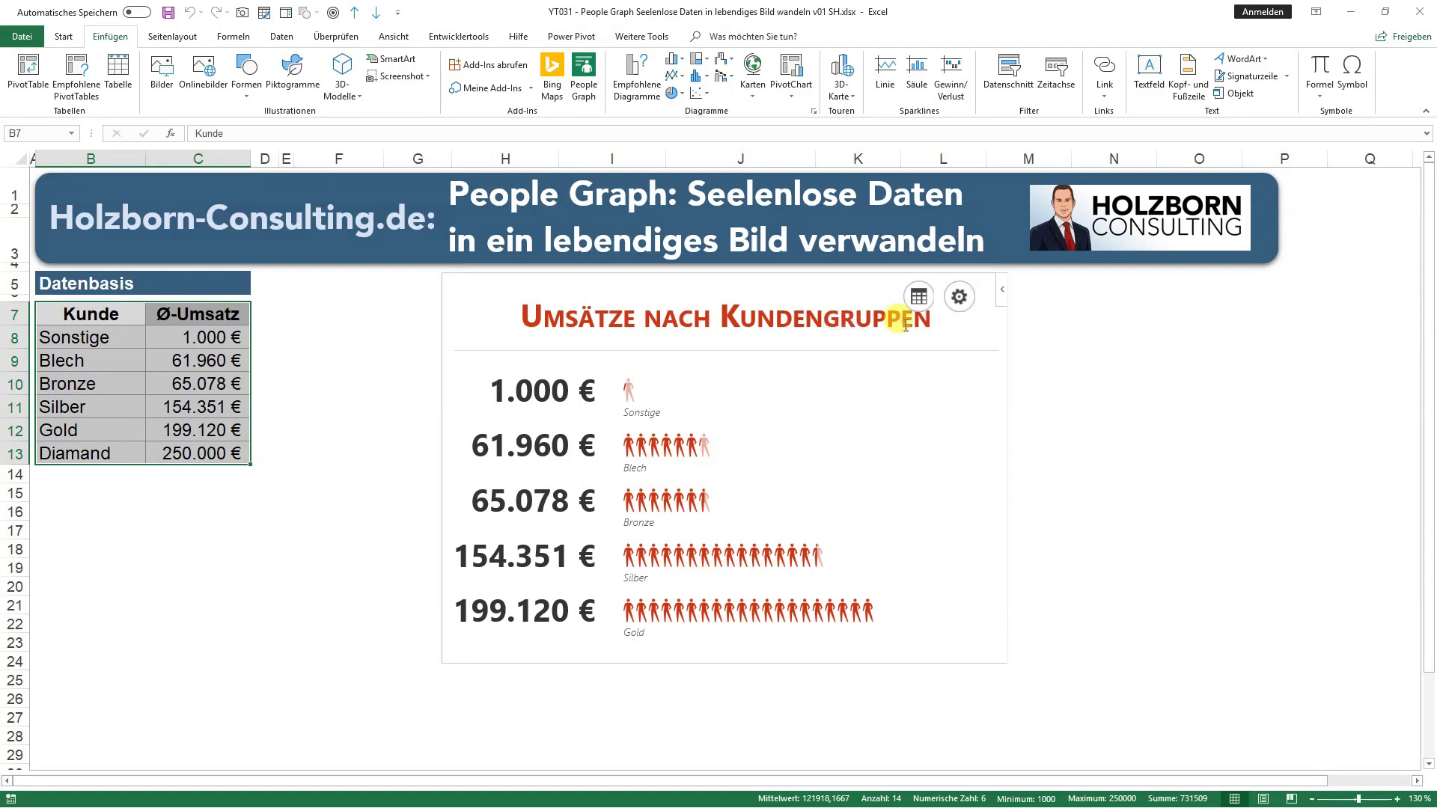
click(960, 301)
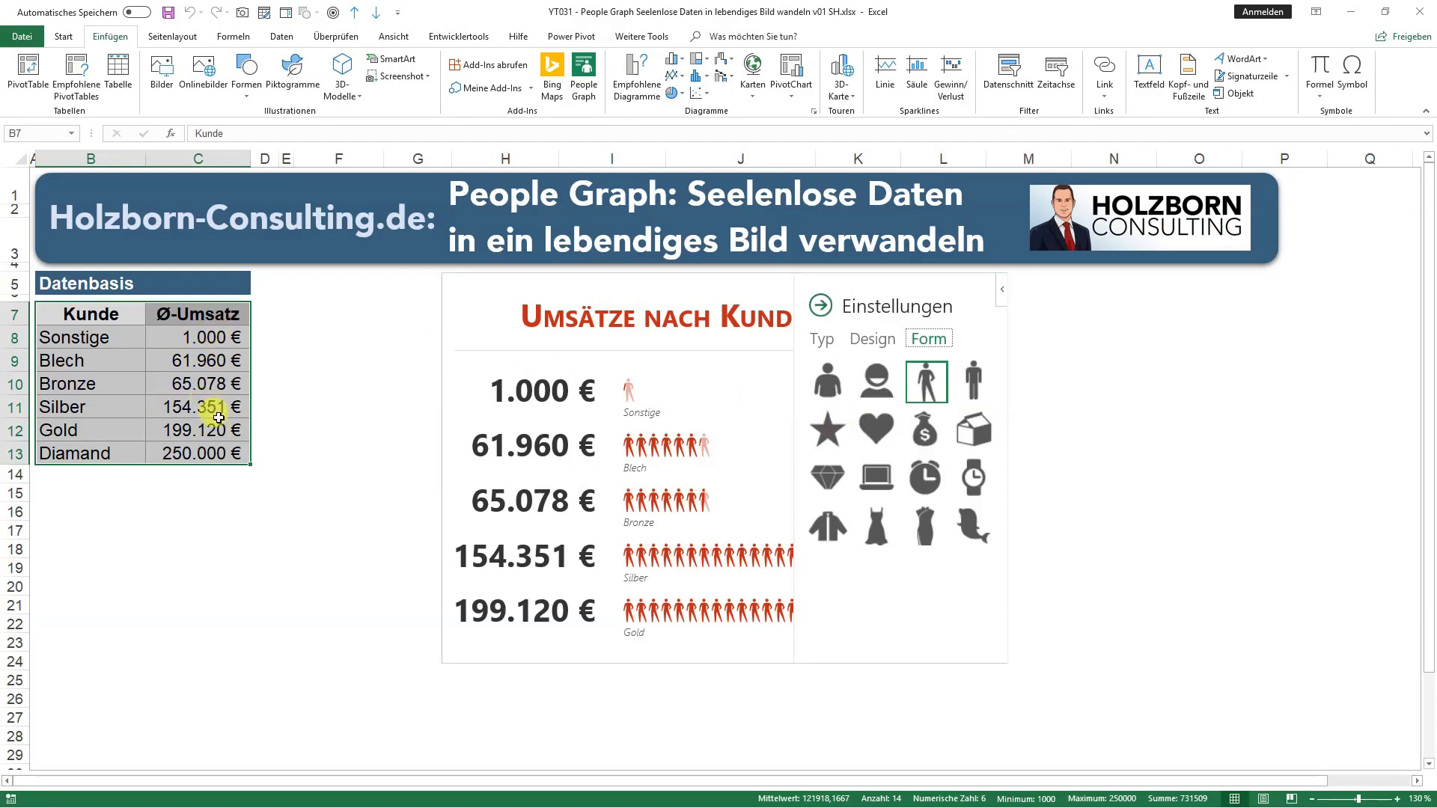
- Set Diamand's revenue in C13 to 200.000 € and use Form 9 diamond icons
click(212, 447)
text(4)
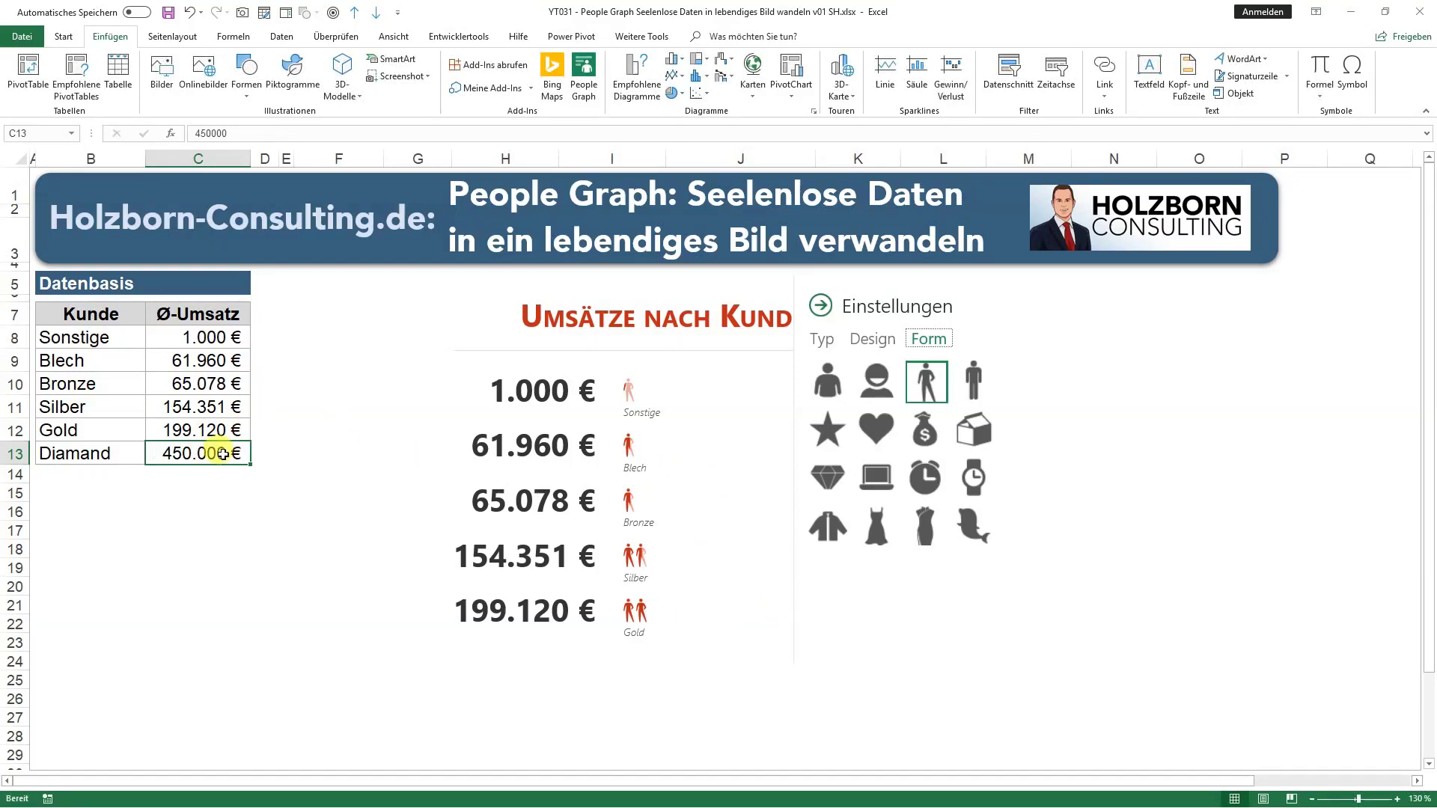
text(200000)
key(Return)
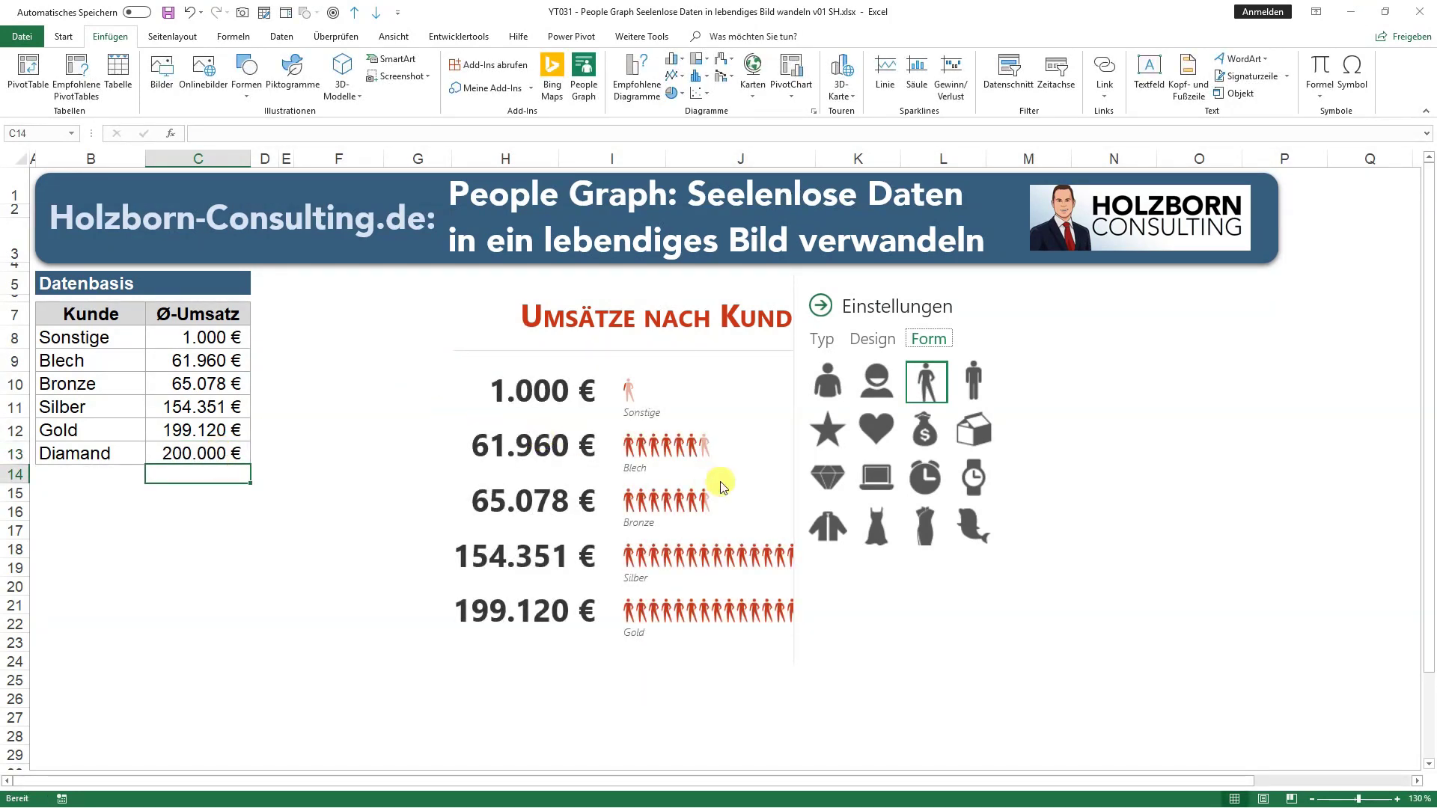
click(831, 479)
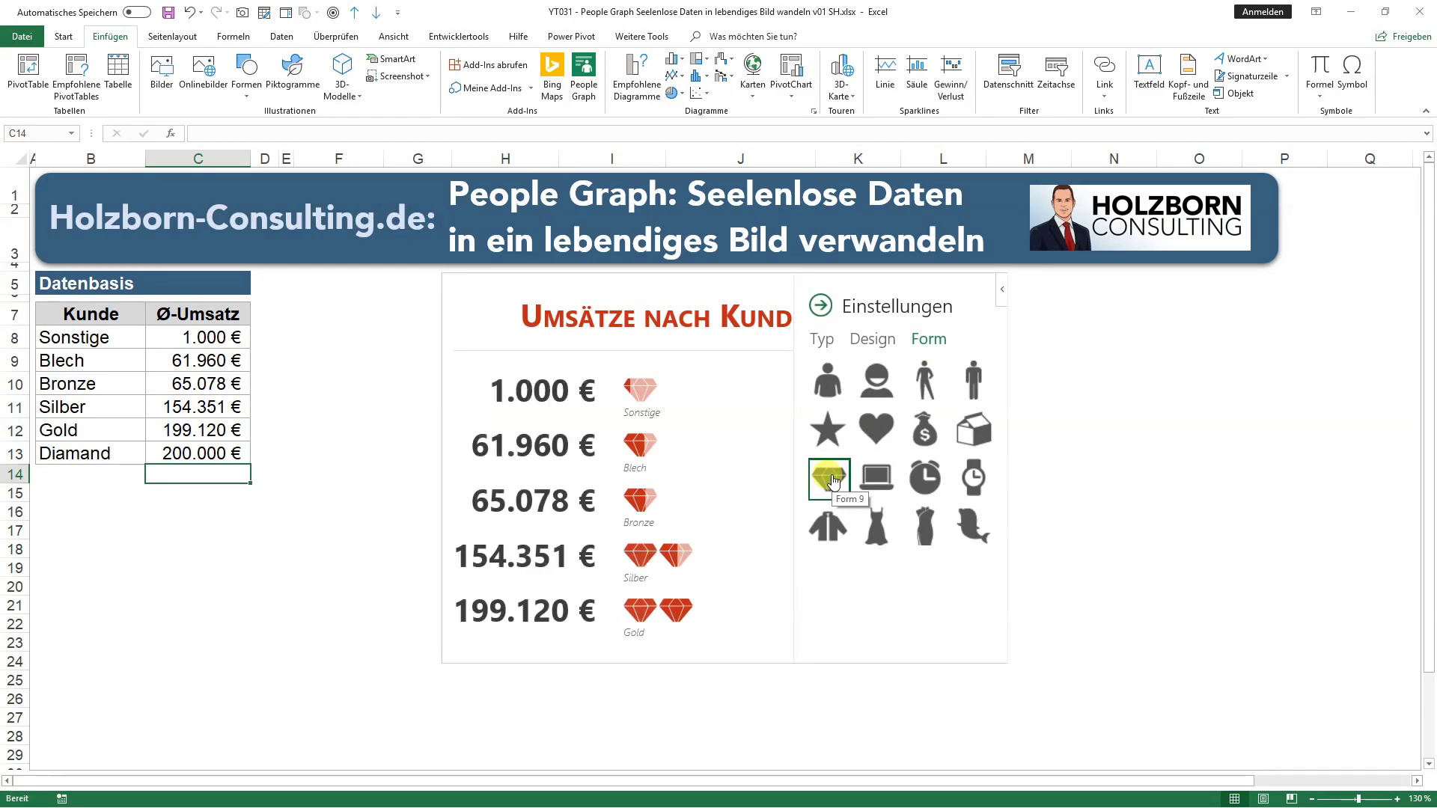
- Try dress and watch icon shapes, settling on a standing person figure
click(823, 526)
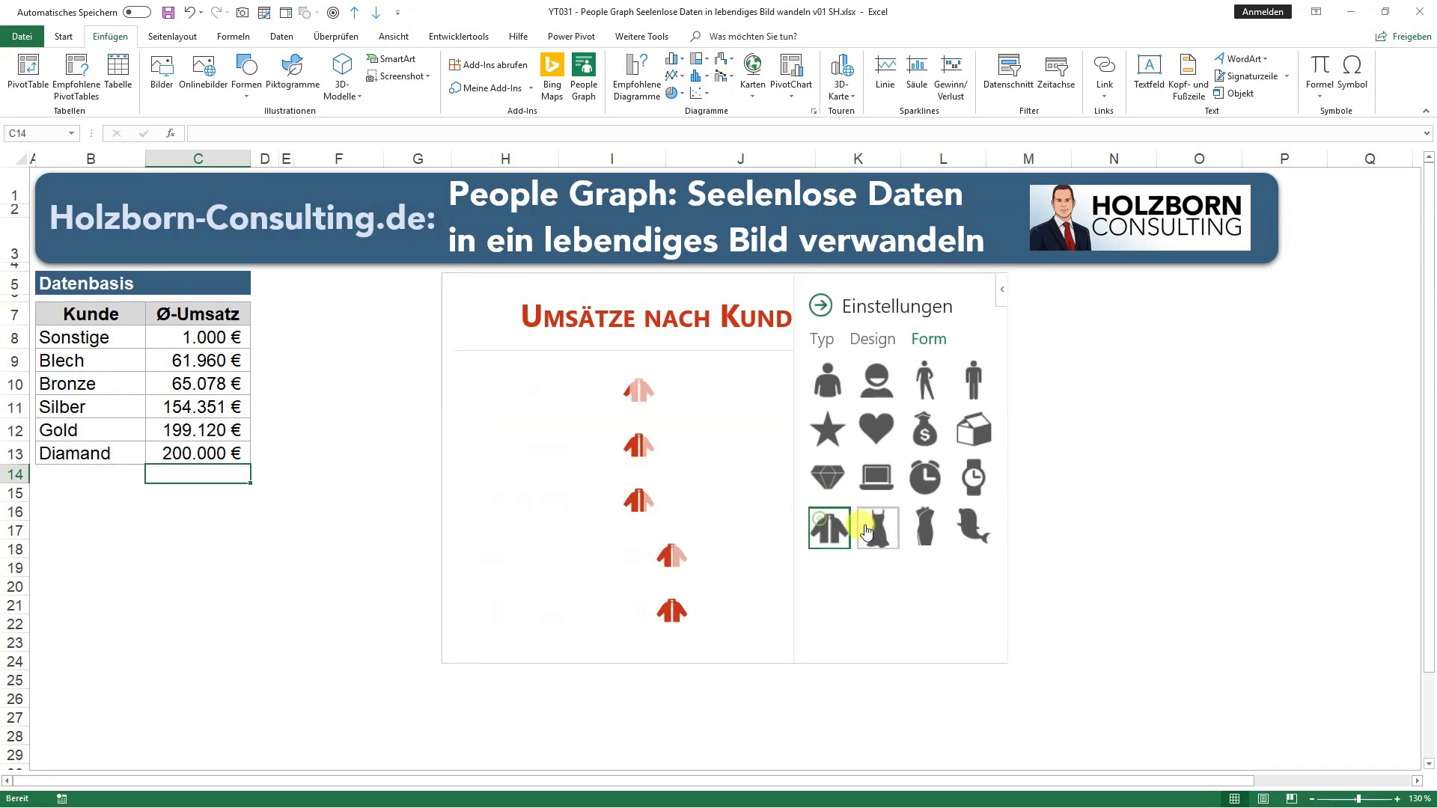
click(878, 527)
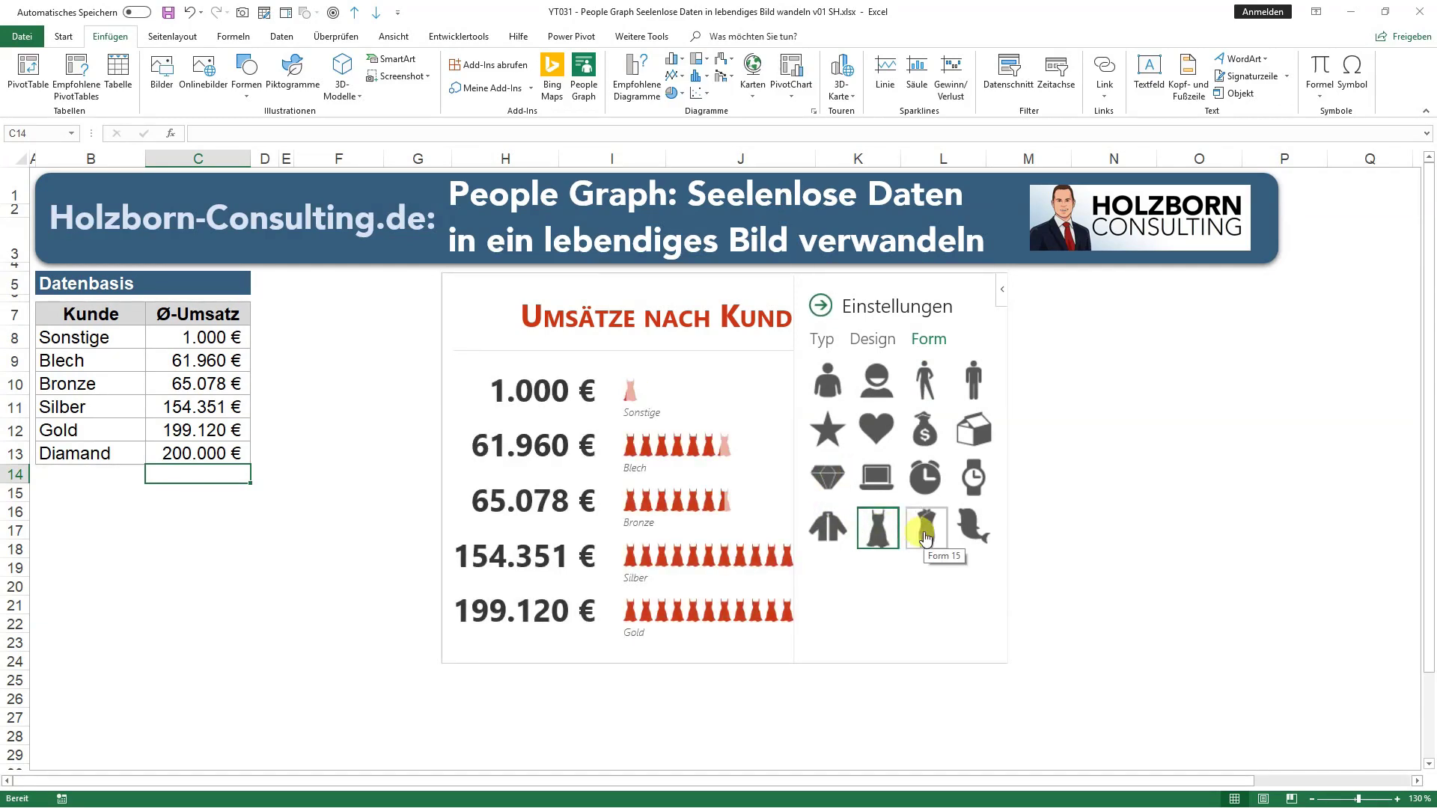
click(926, 533)
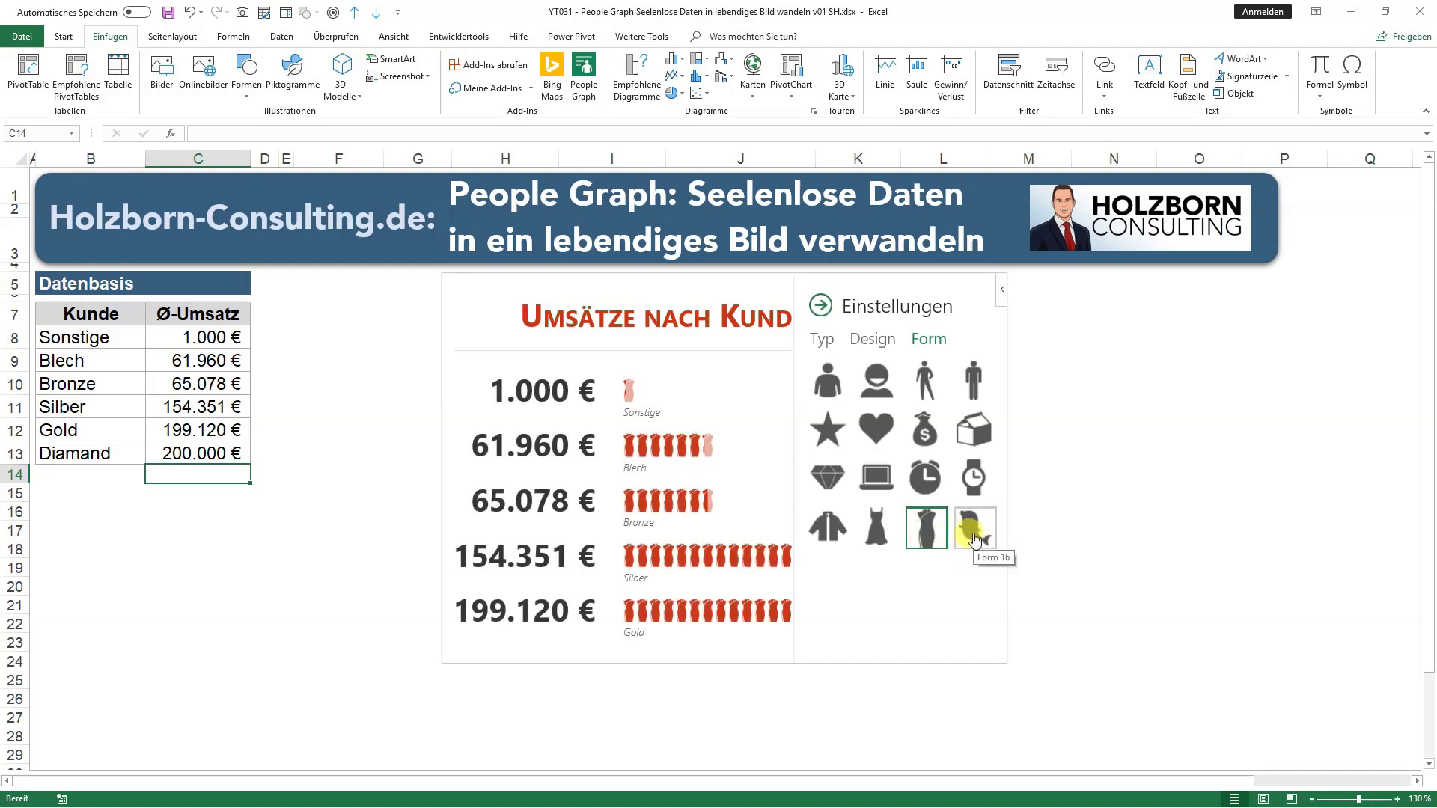
click(973, 533)
click(972, 494)
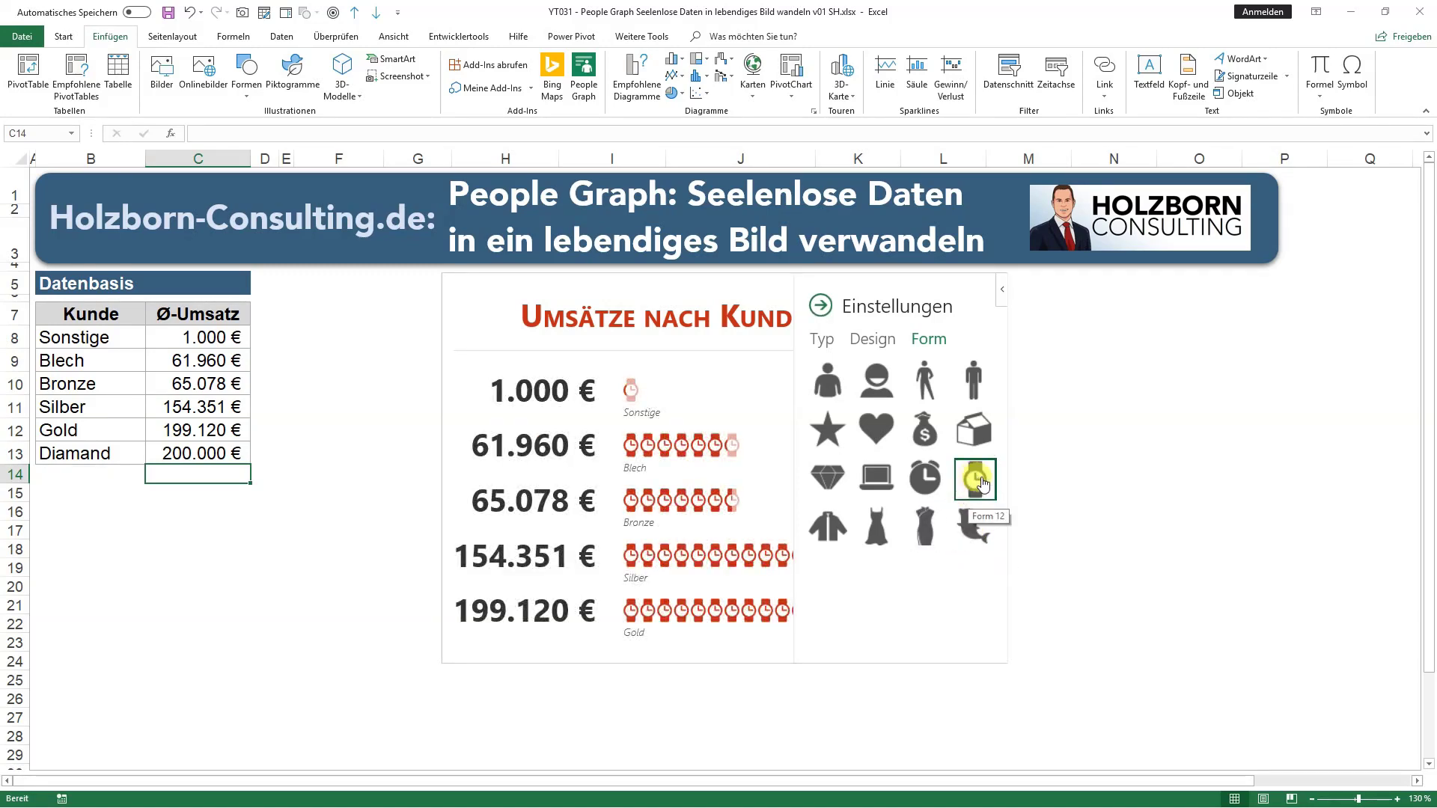
click(835, 397)
click(919, 389)
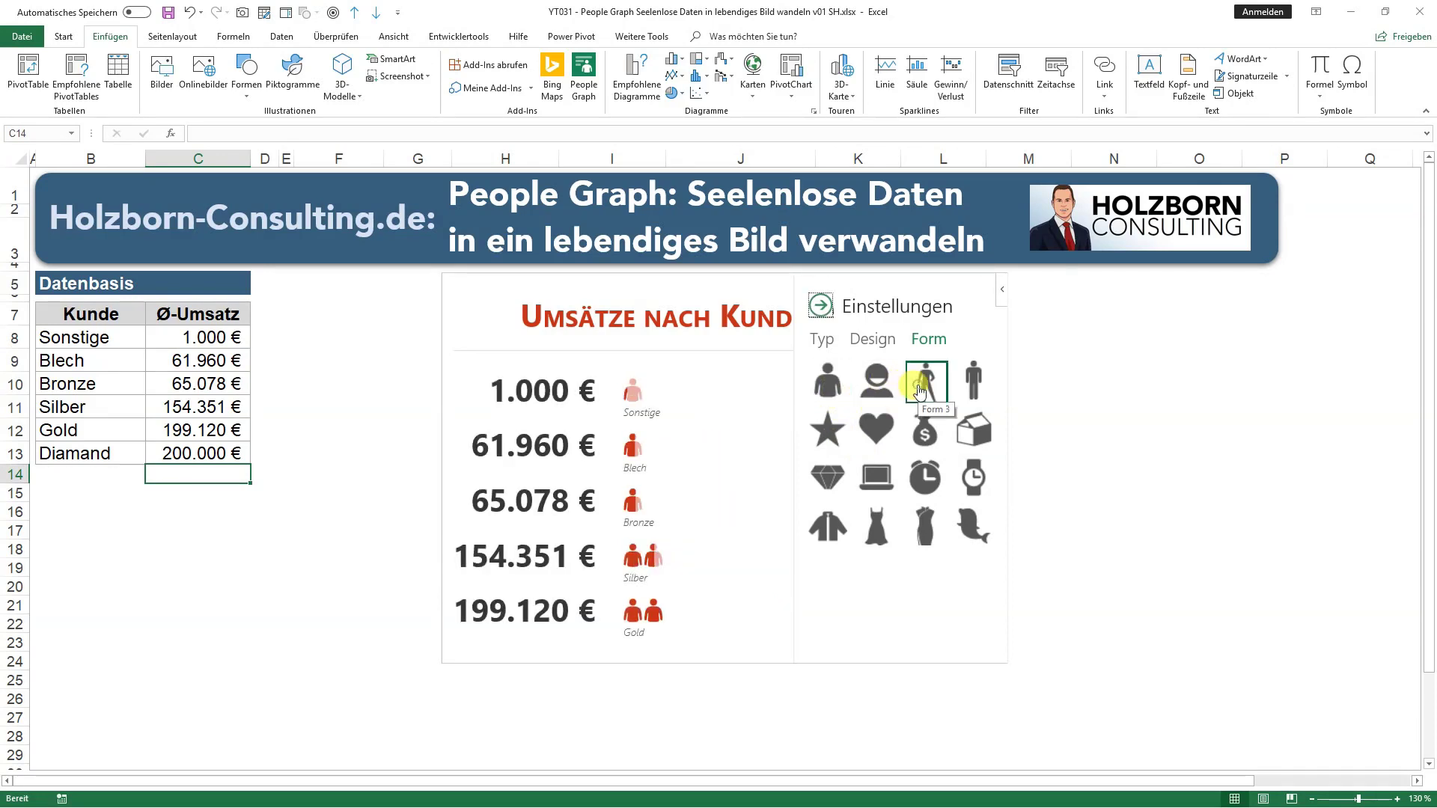
- Apply the third, blue hatched graph type to the People Graph
click(876, 341)
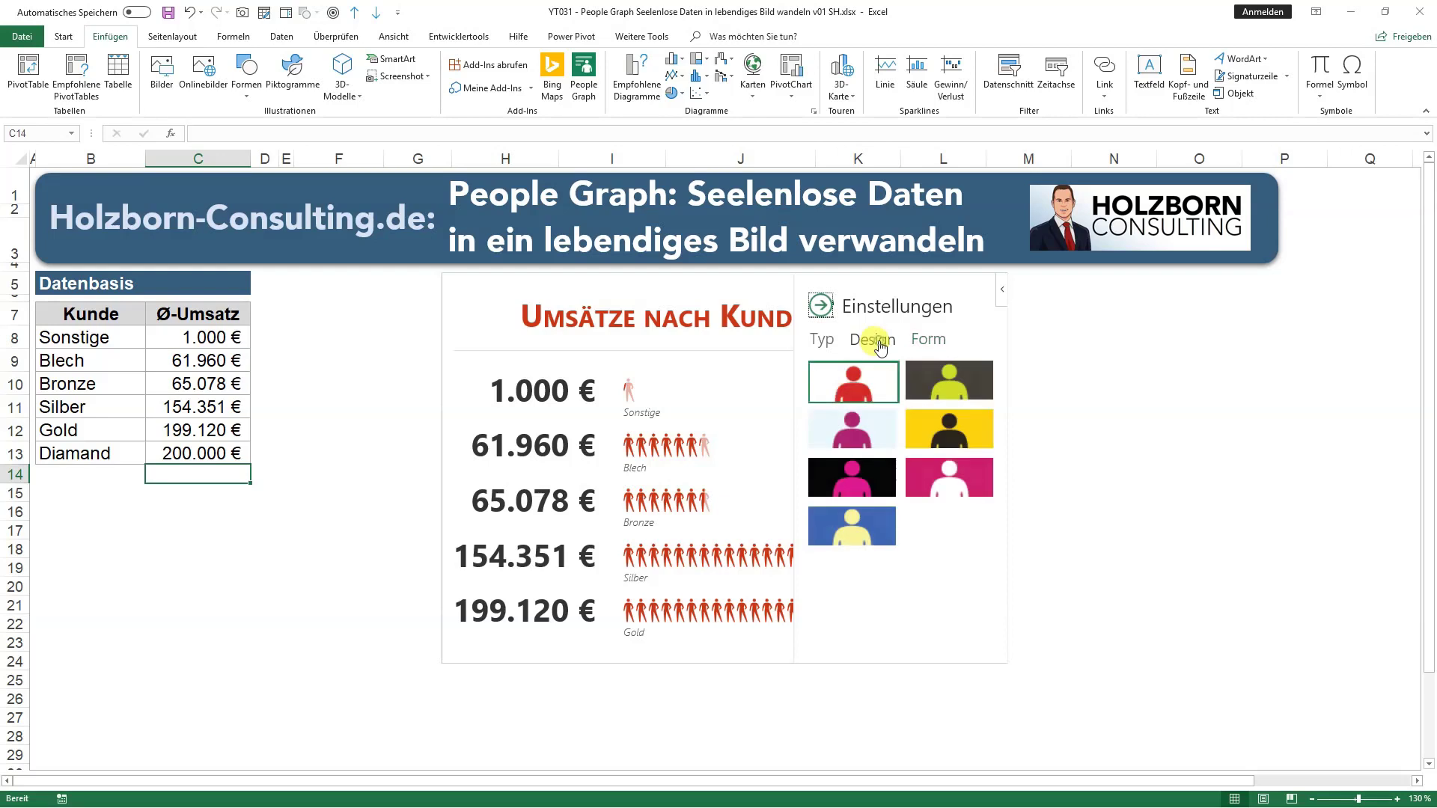
click(826, 343)
click(845, 562)
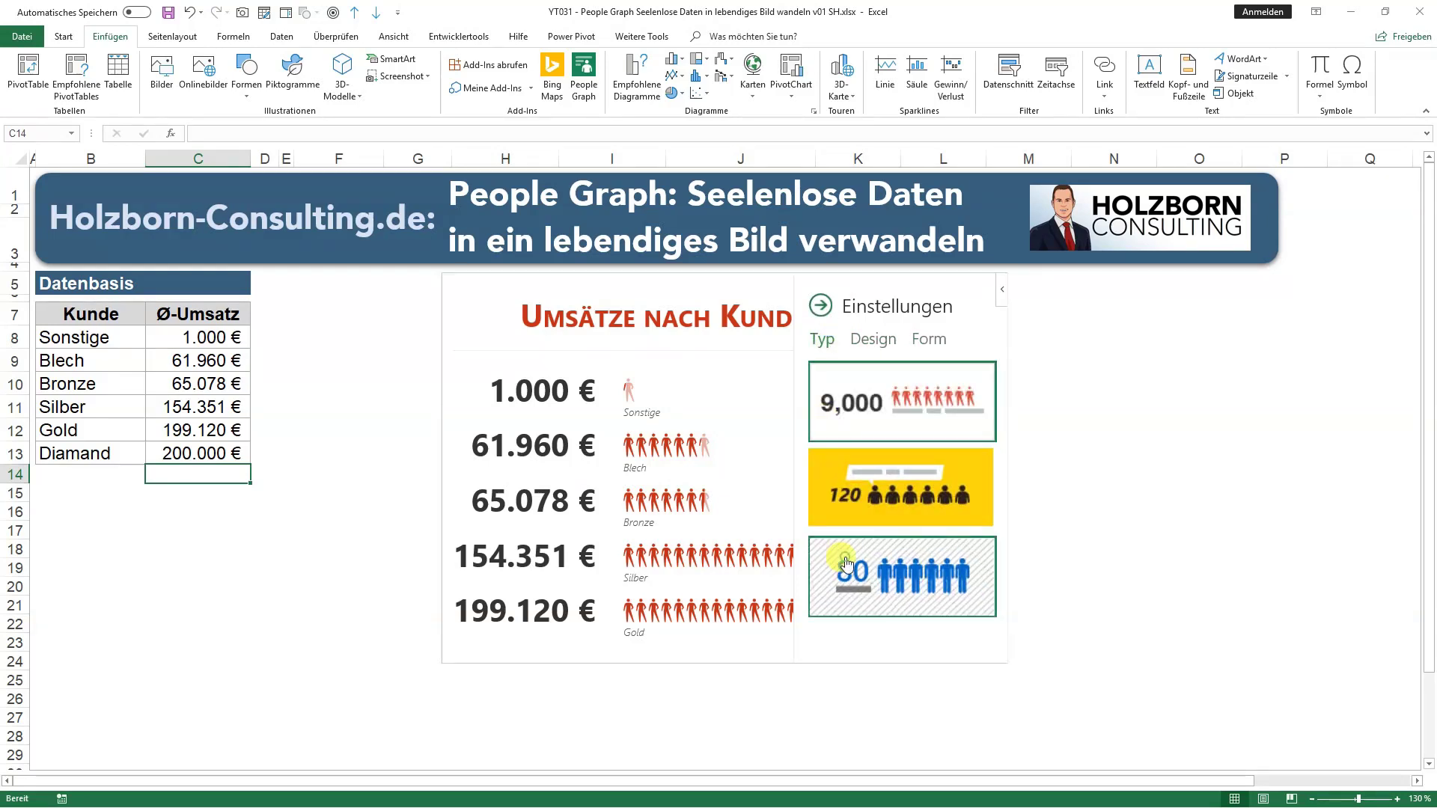
- Change the Sonstige revenue in C8 to 1.500 € and reselect the People Graph
click(821, 306)
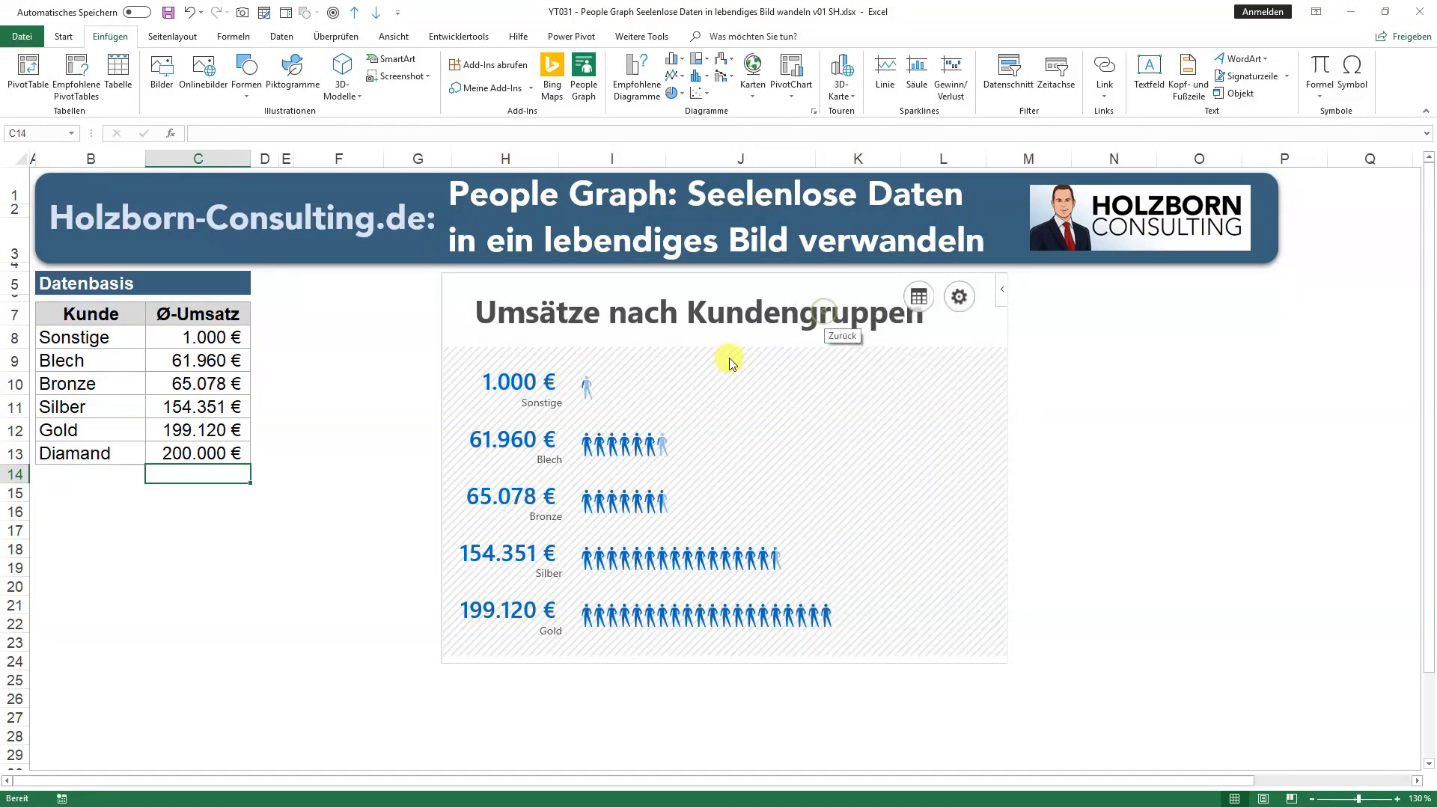
click(198, 334)
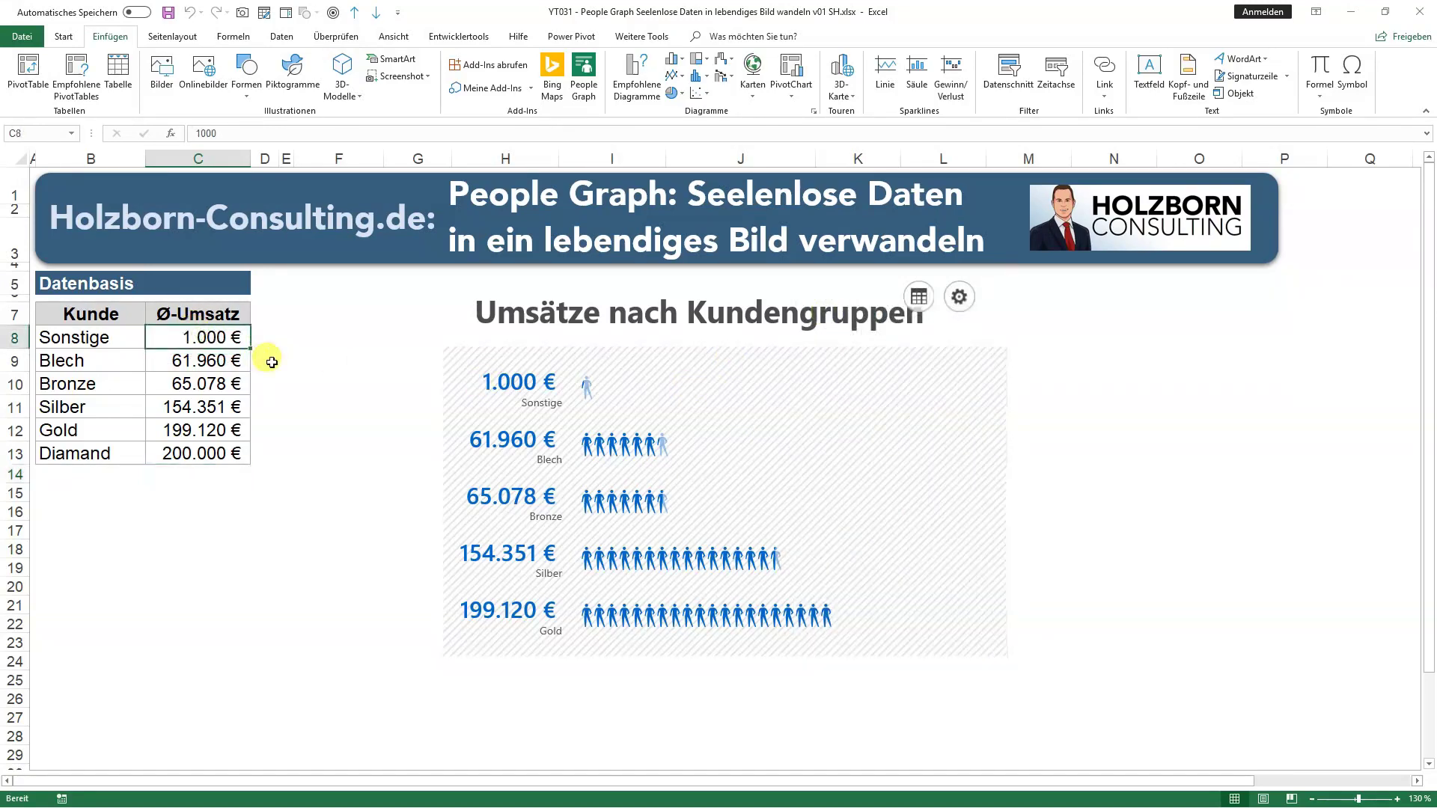
text(1500)
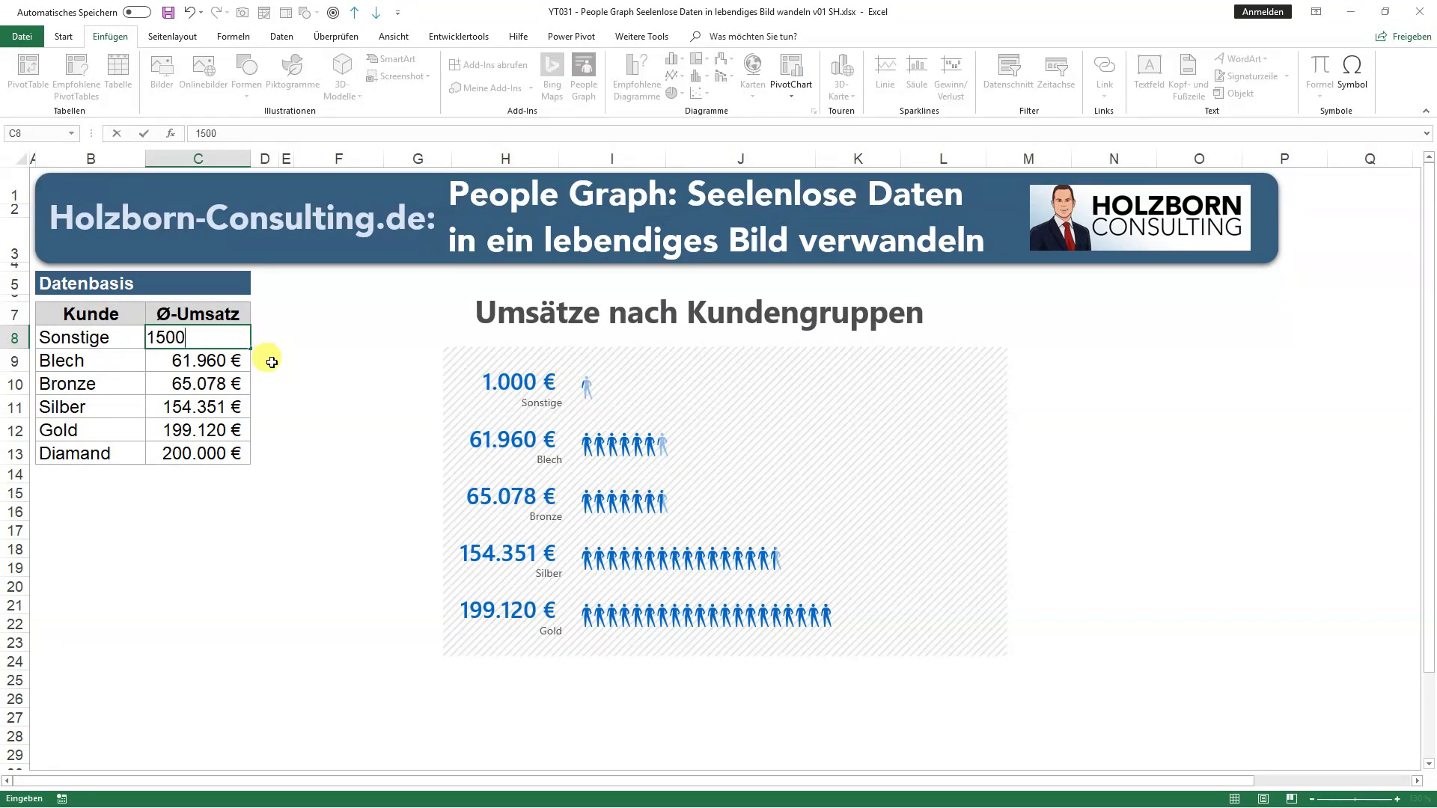
key(Return)
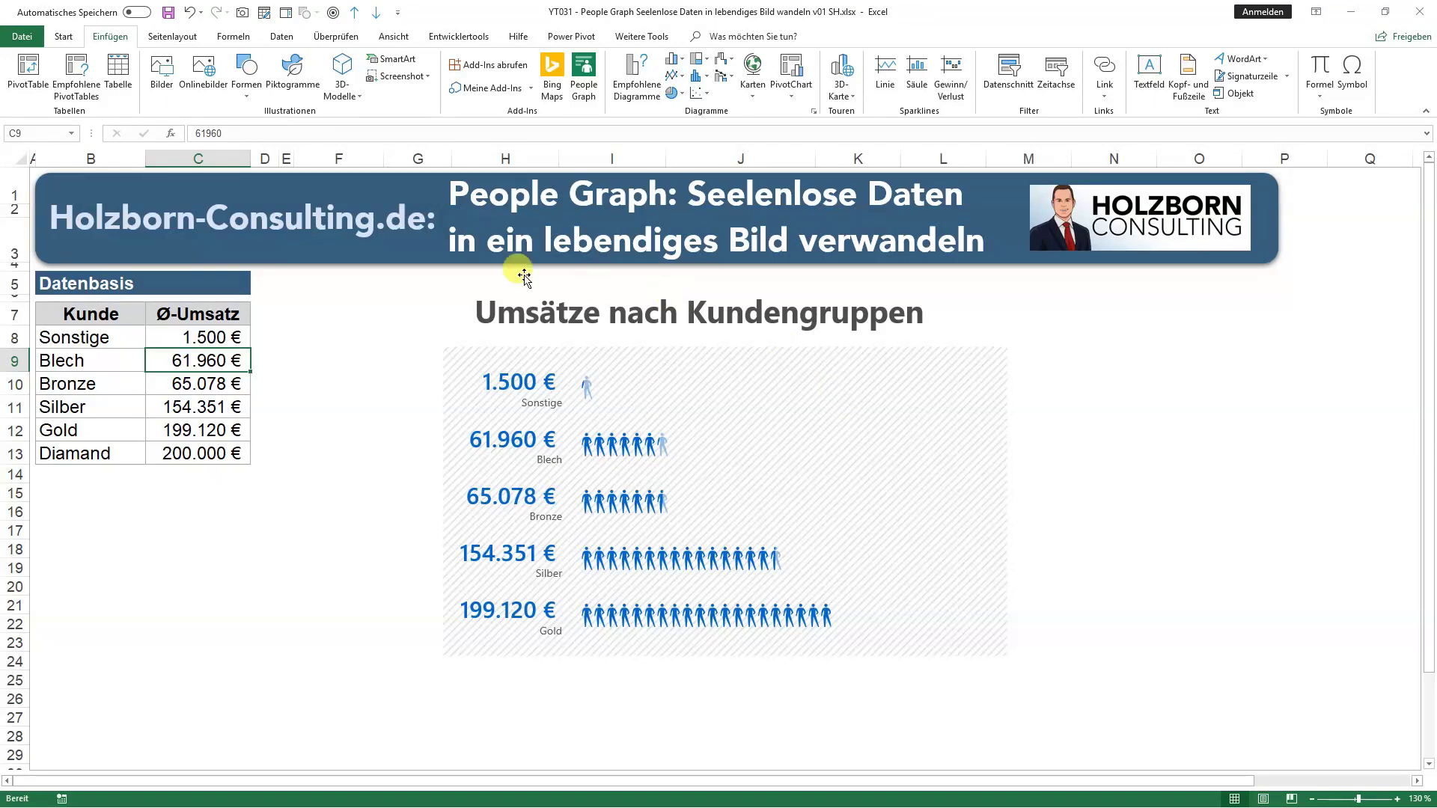
click(784, 383)
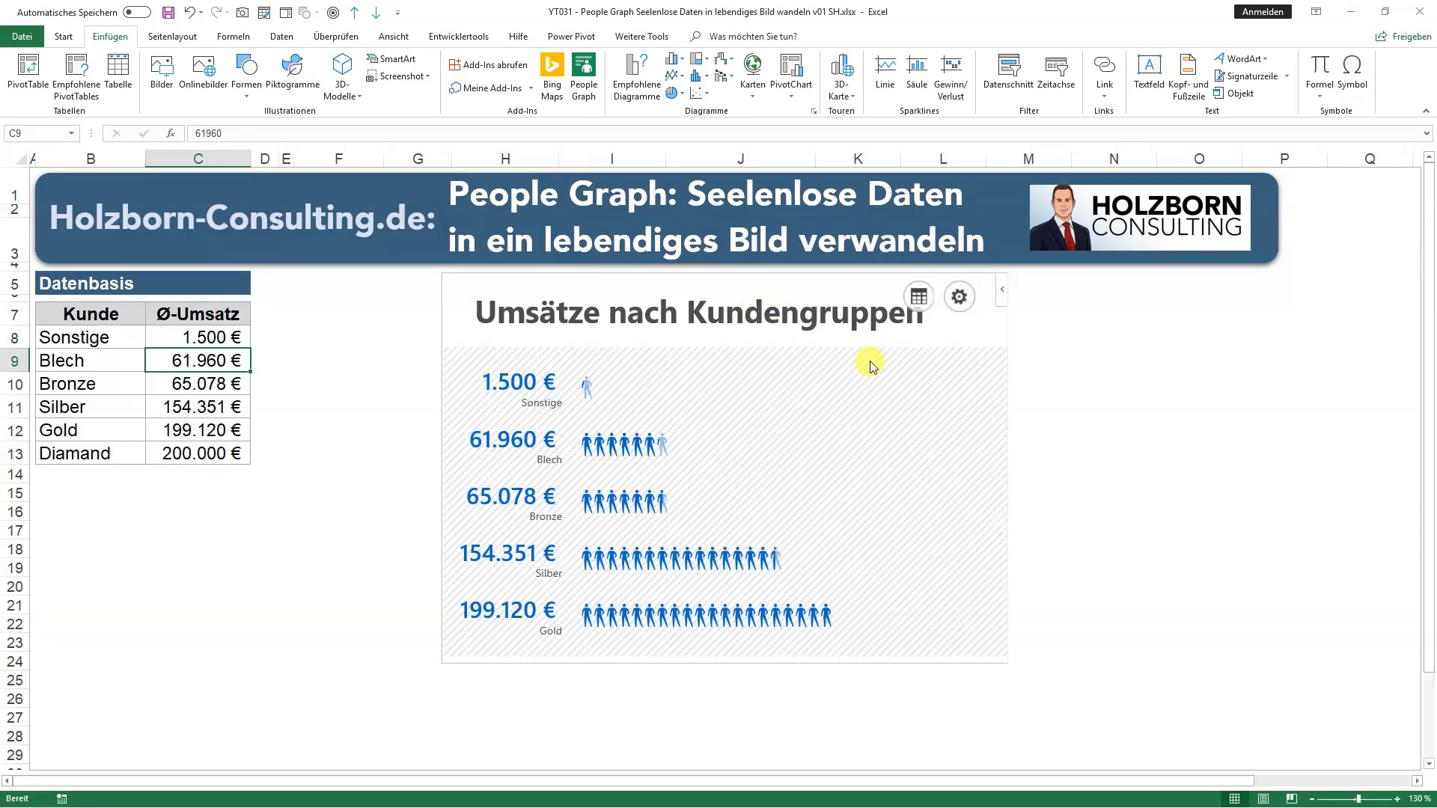
click(752, 274)
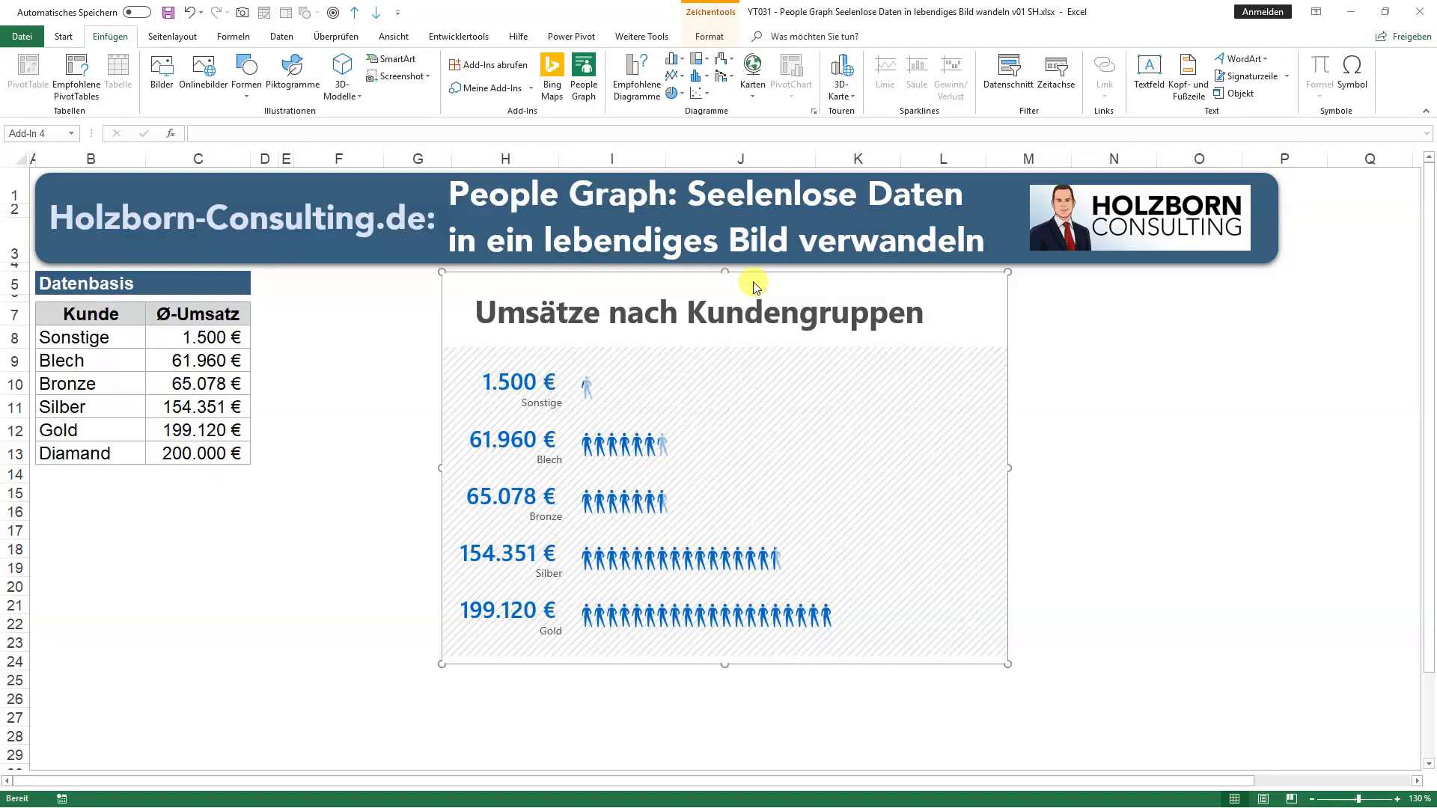
key(Delete)
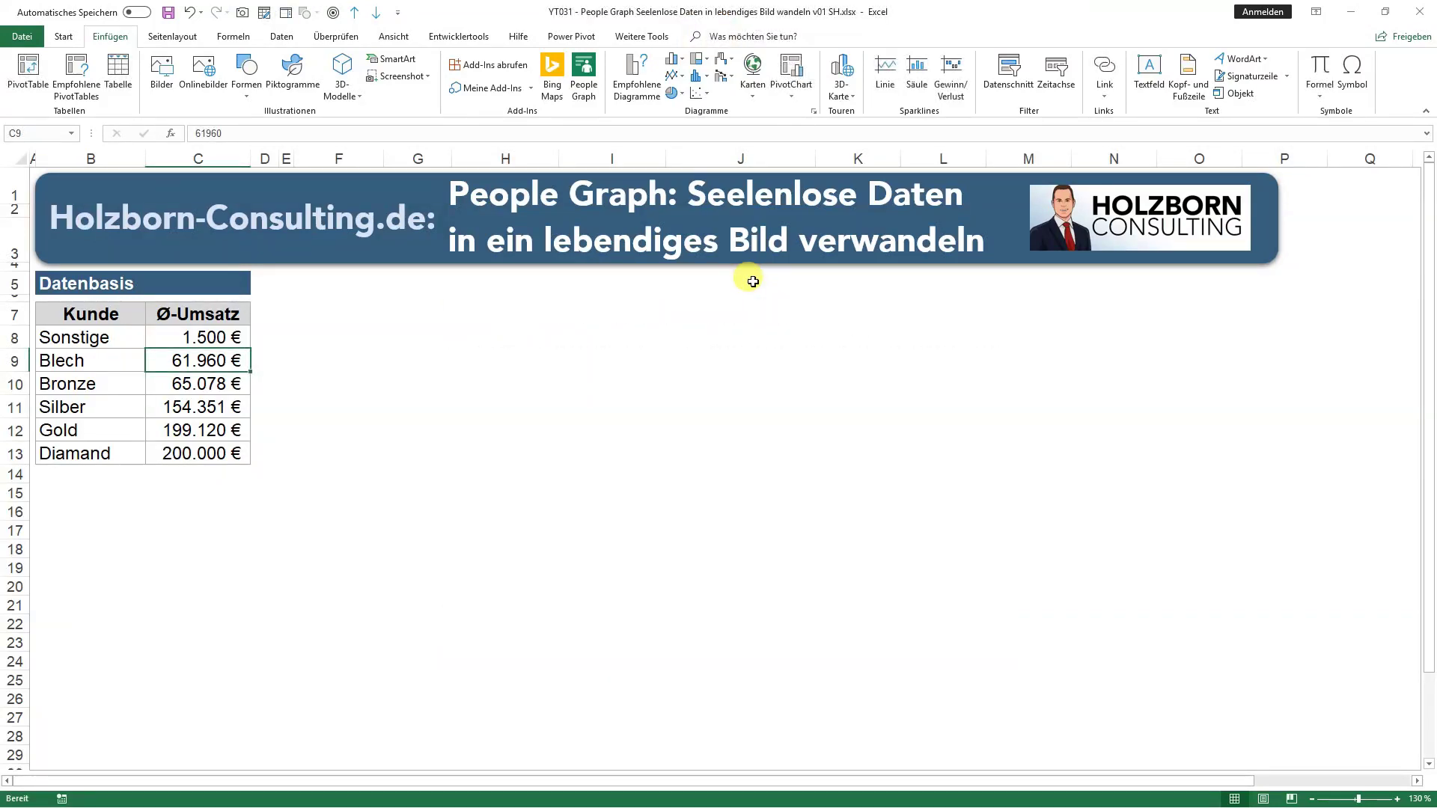
key(ctrl+z)
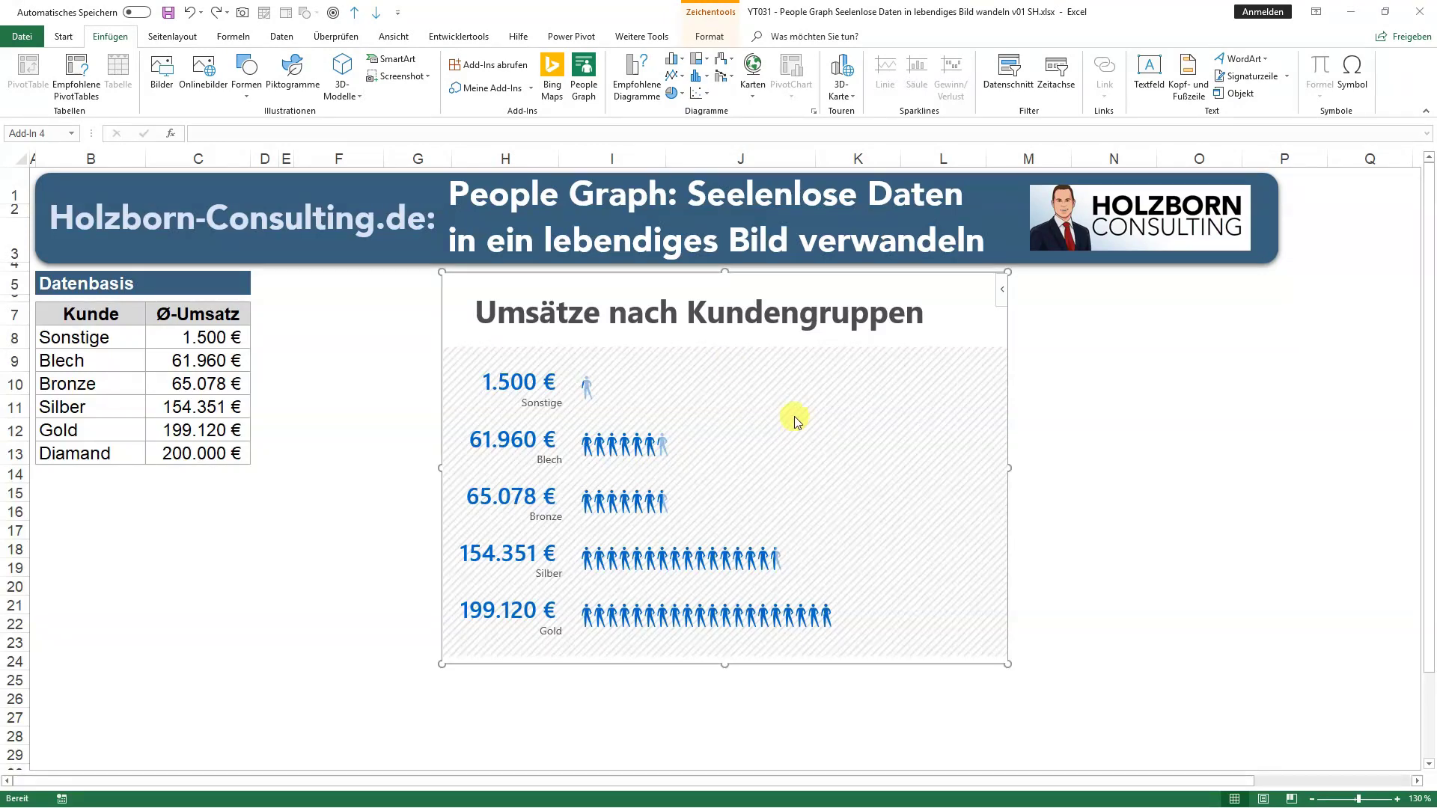
- Export the graph via Bild speichern unter as a PNG file into the Icons folder
right_click(837, 290)
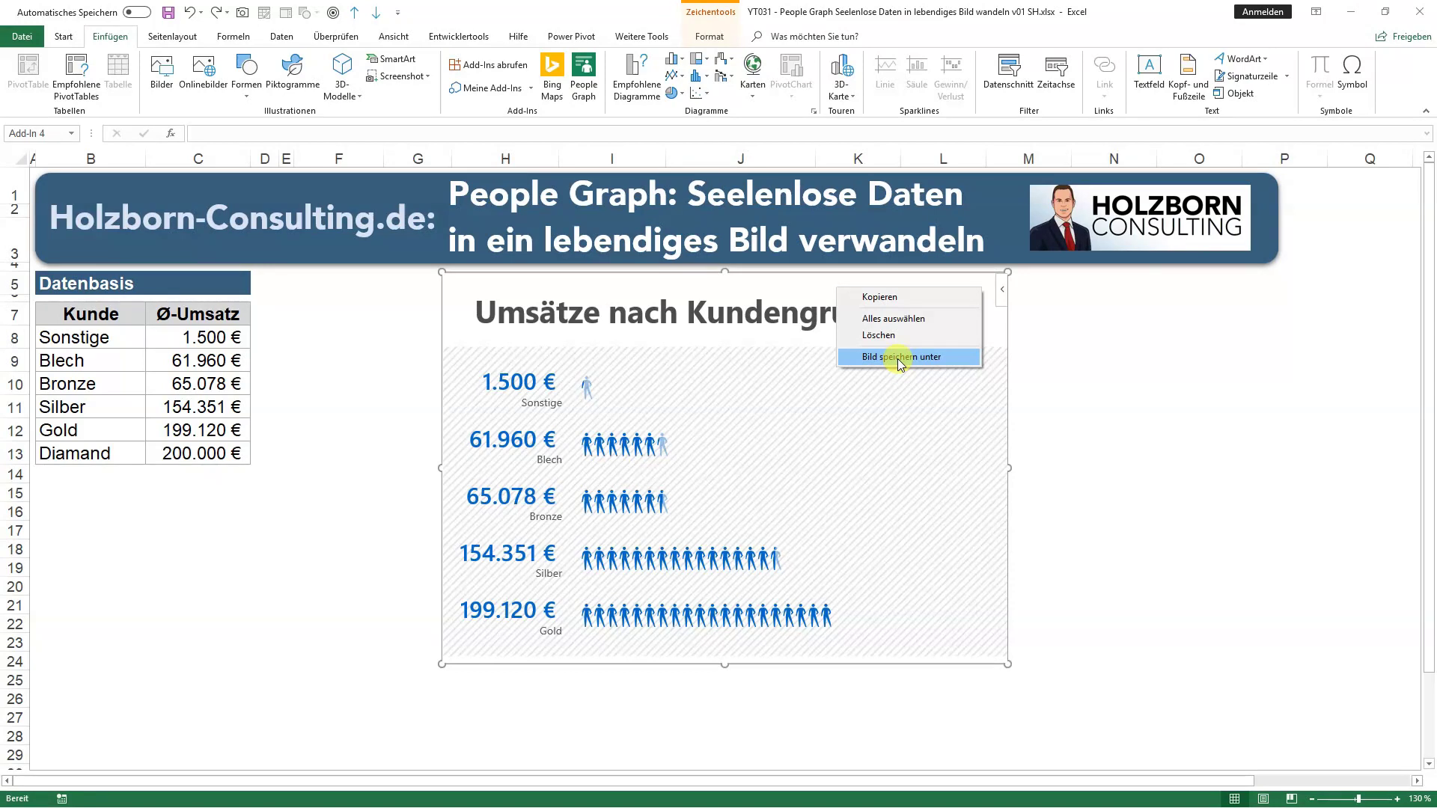
click(897, 358)
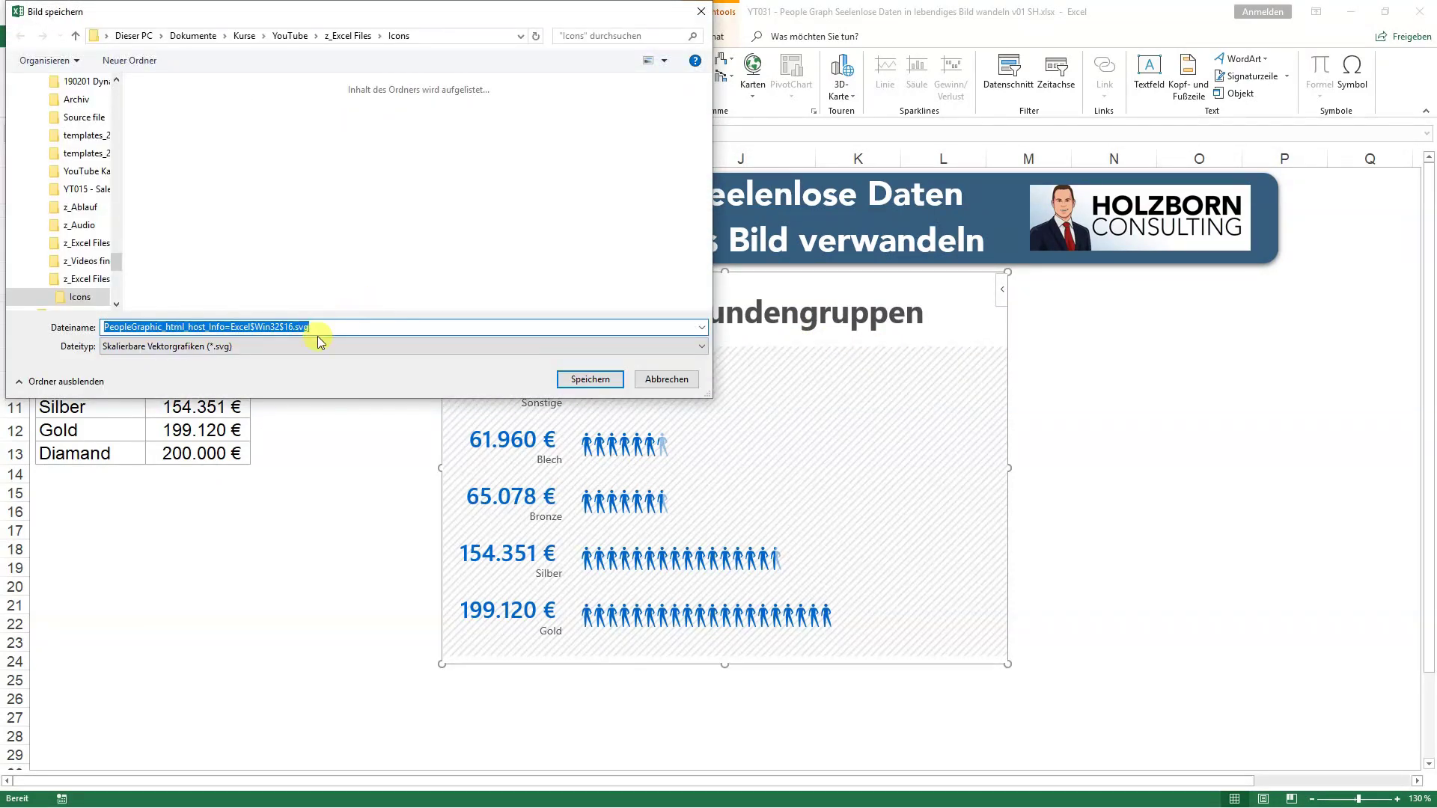
click(315, 345)
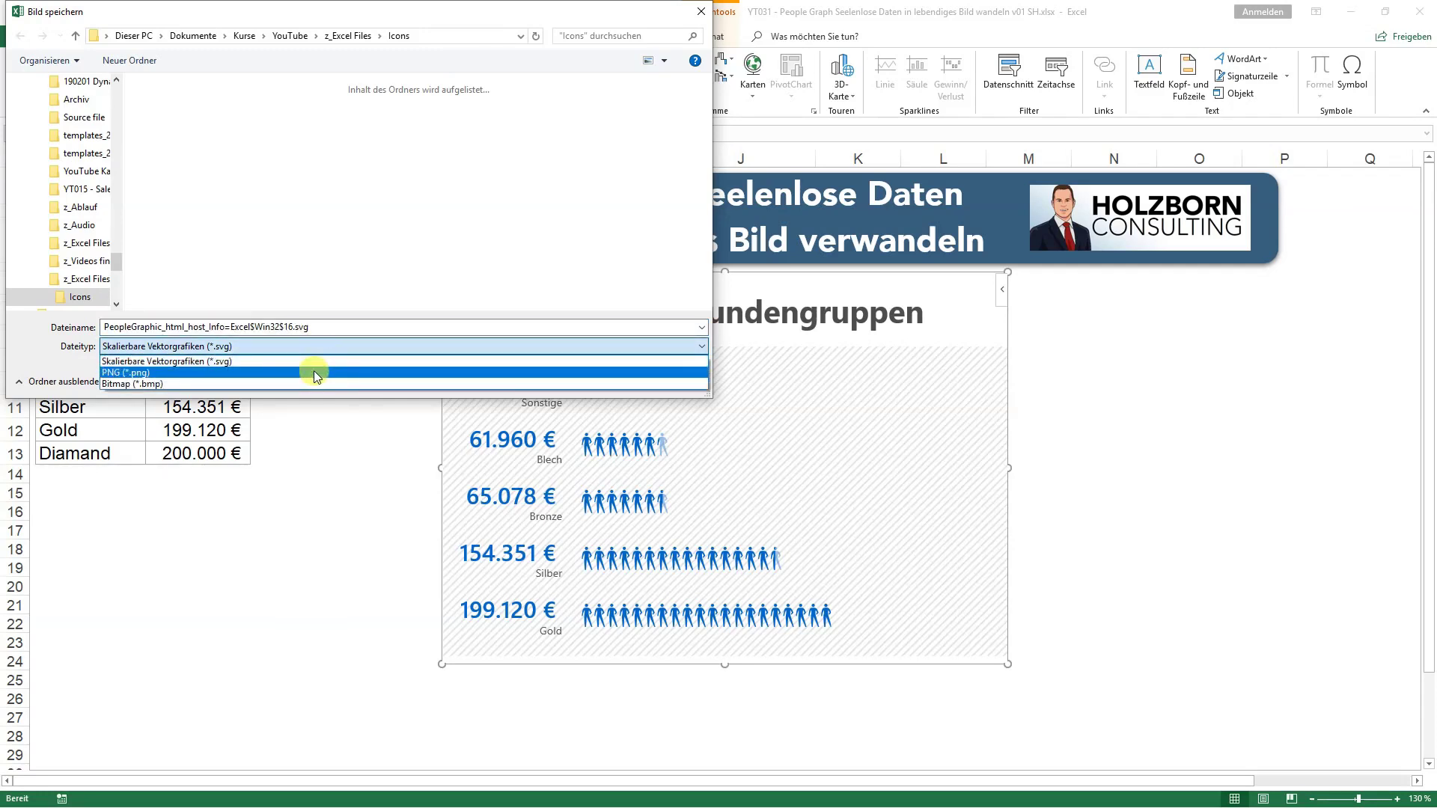
click(313, 372)
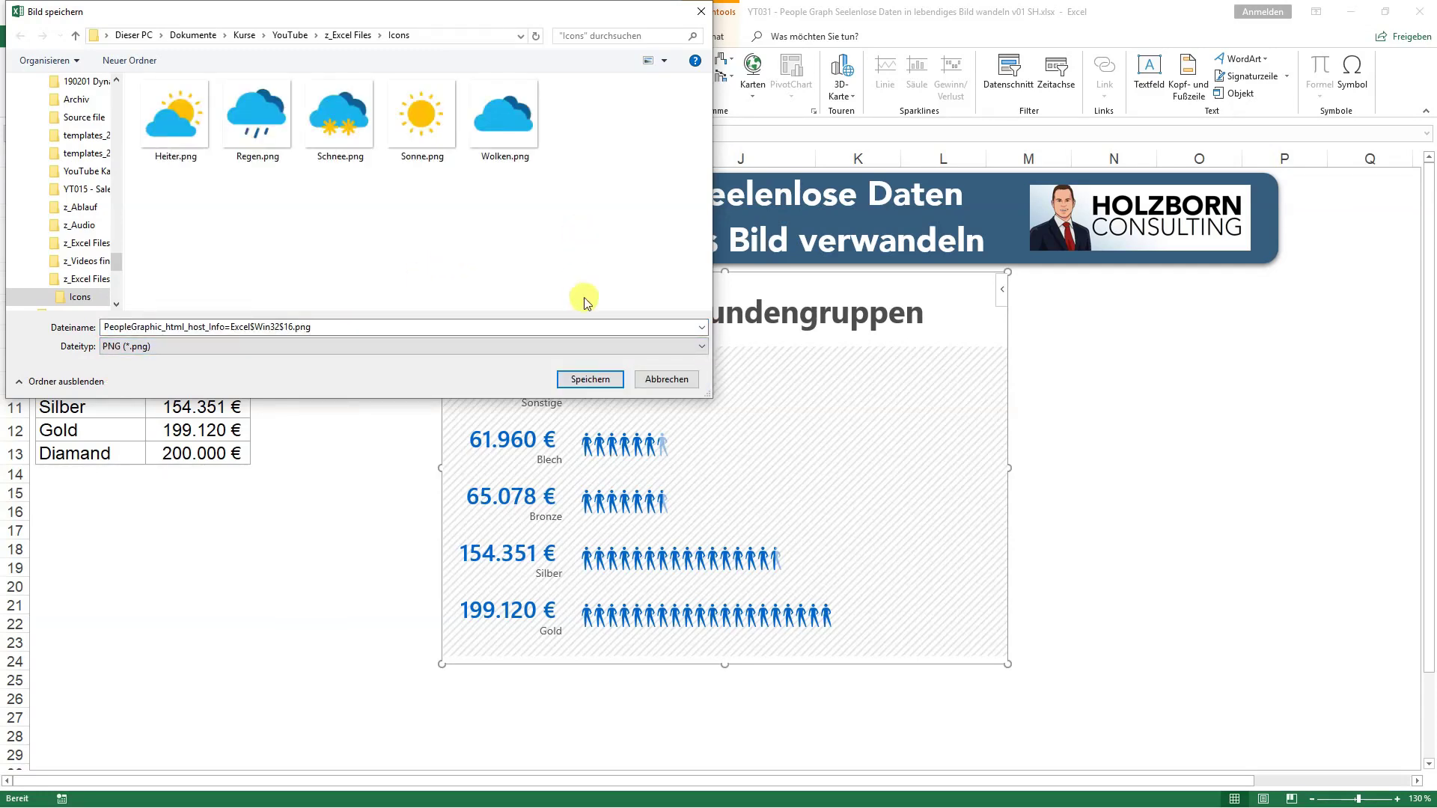
click(591, 379)
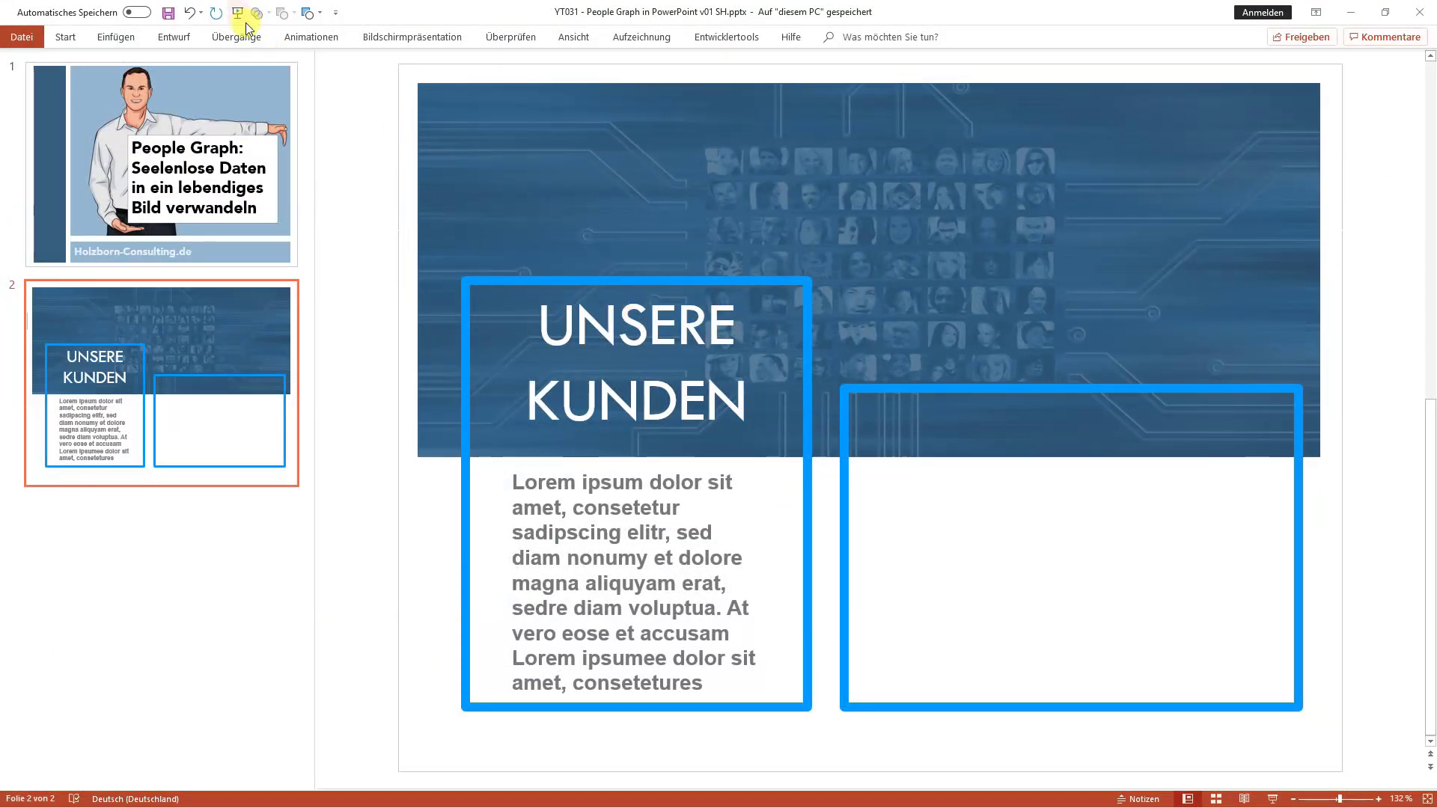
- Insert the saved PeopleGraphic PNG picture onto the UNSERE KUNDEN slide
click(115, 38)
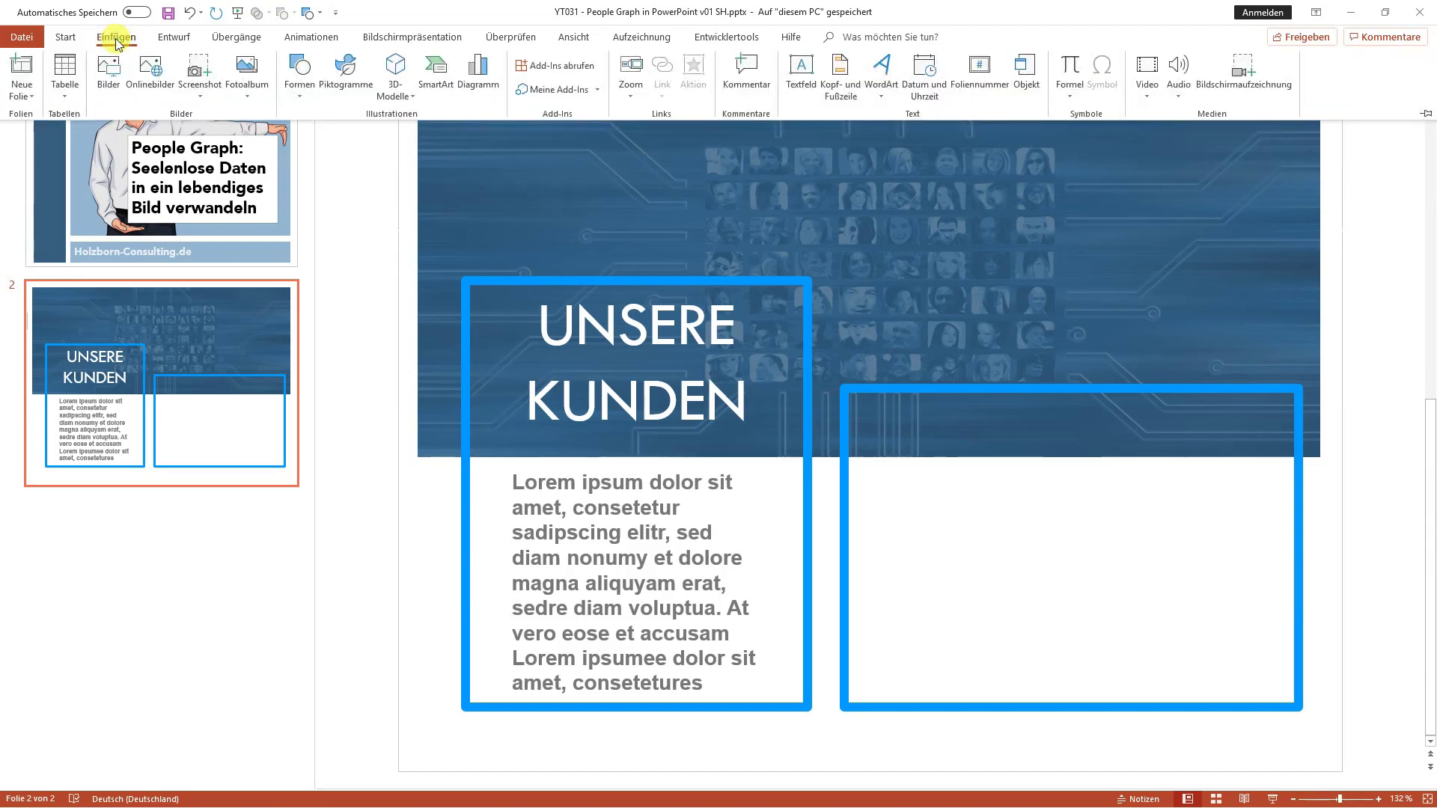
click(105, 74)
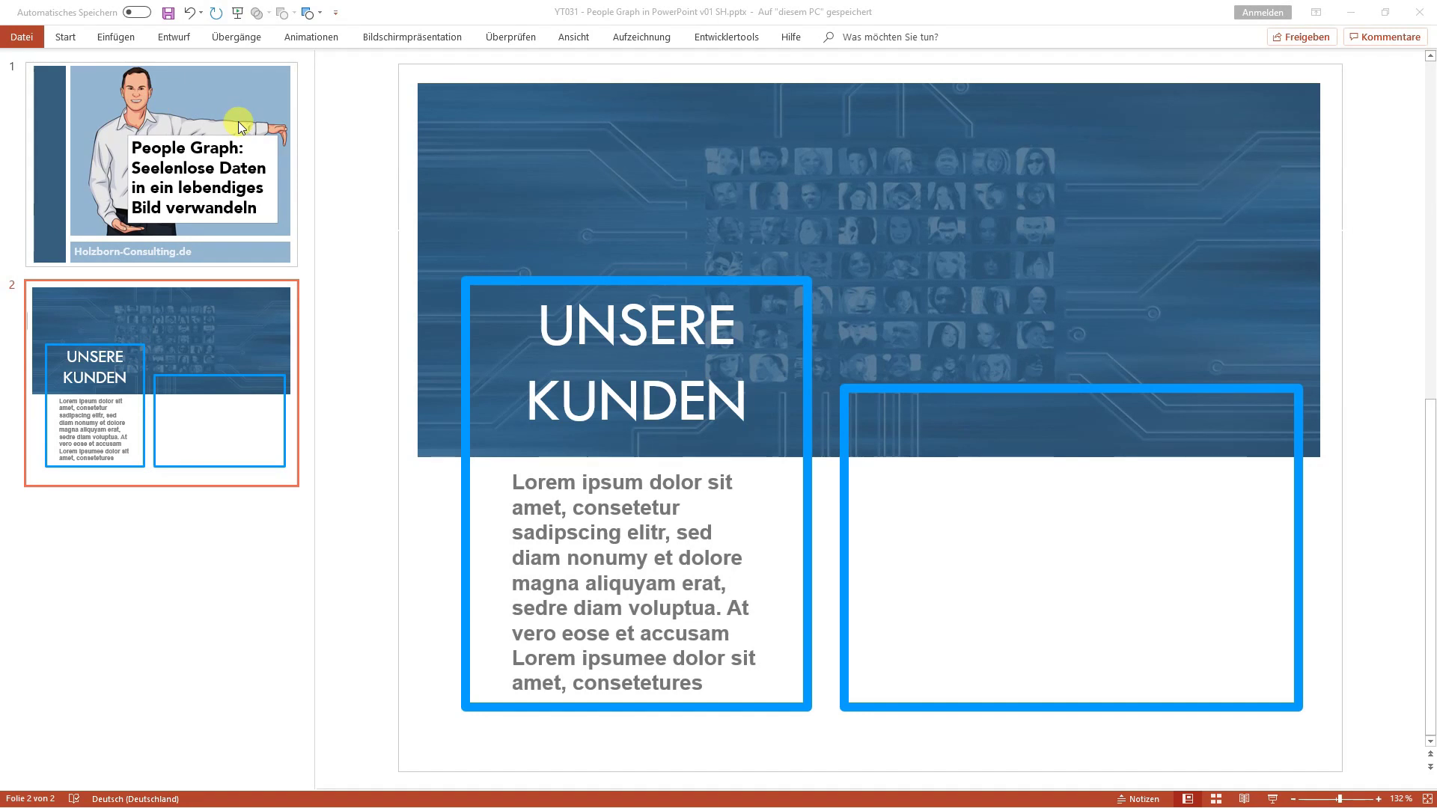
click(267, 186)
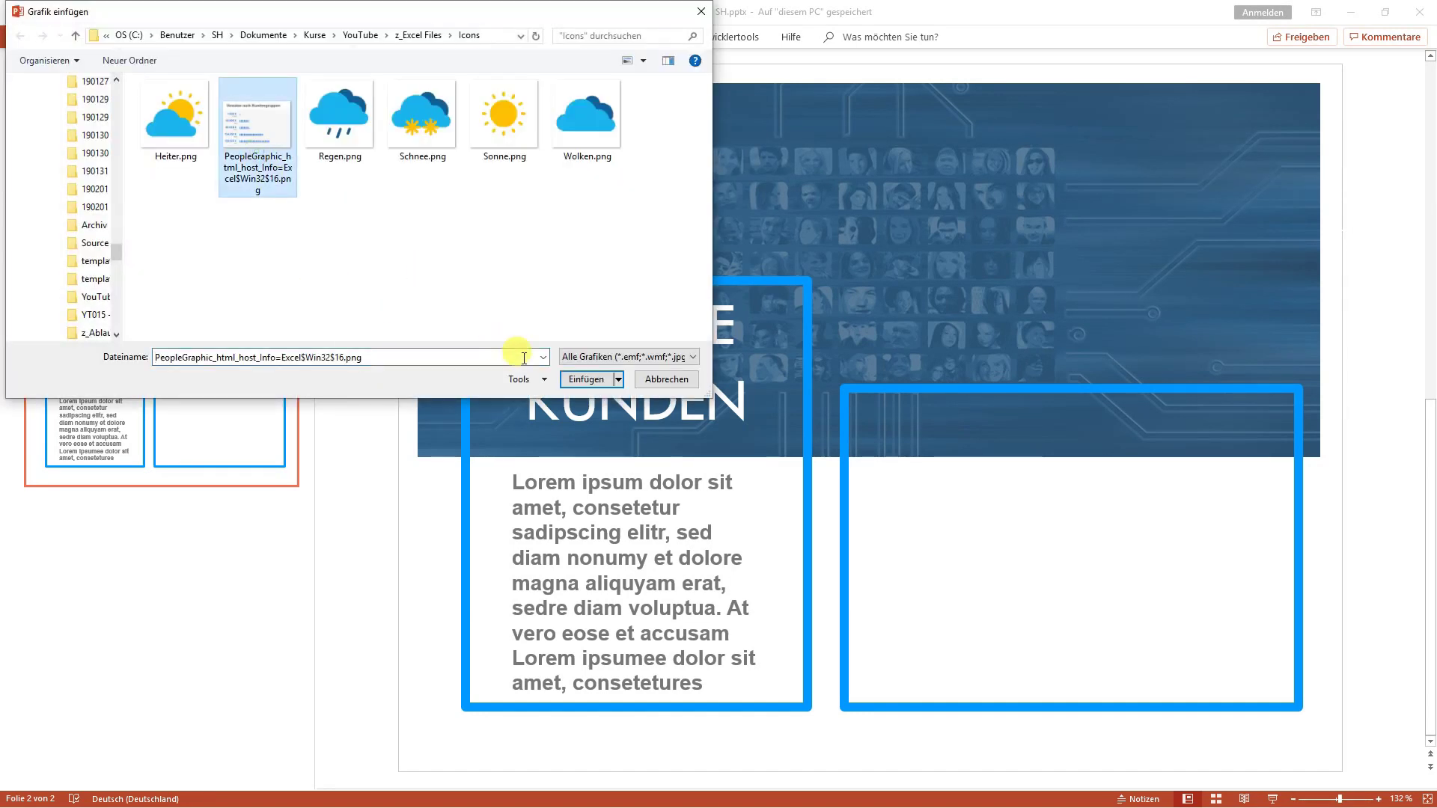
click(581, 379)
- Fit the picture into the right blue box and bring the box to the front
drag(790, 385, 956, 488)
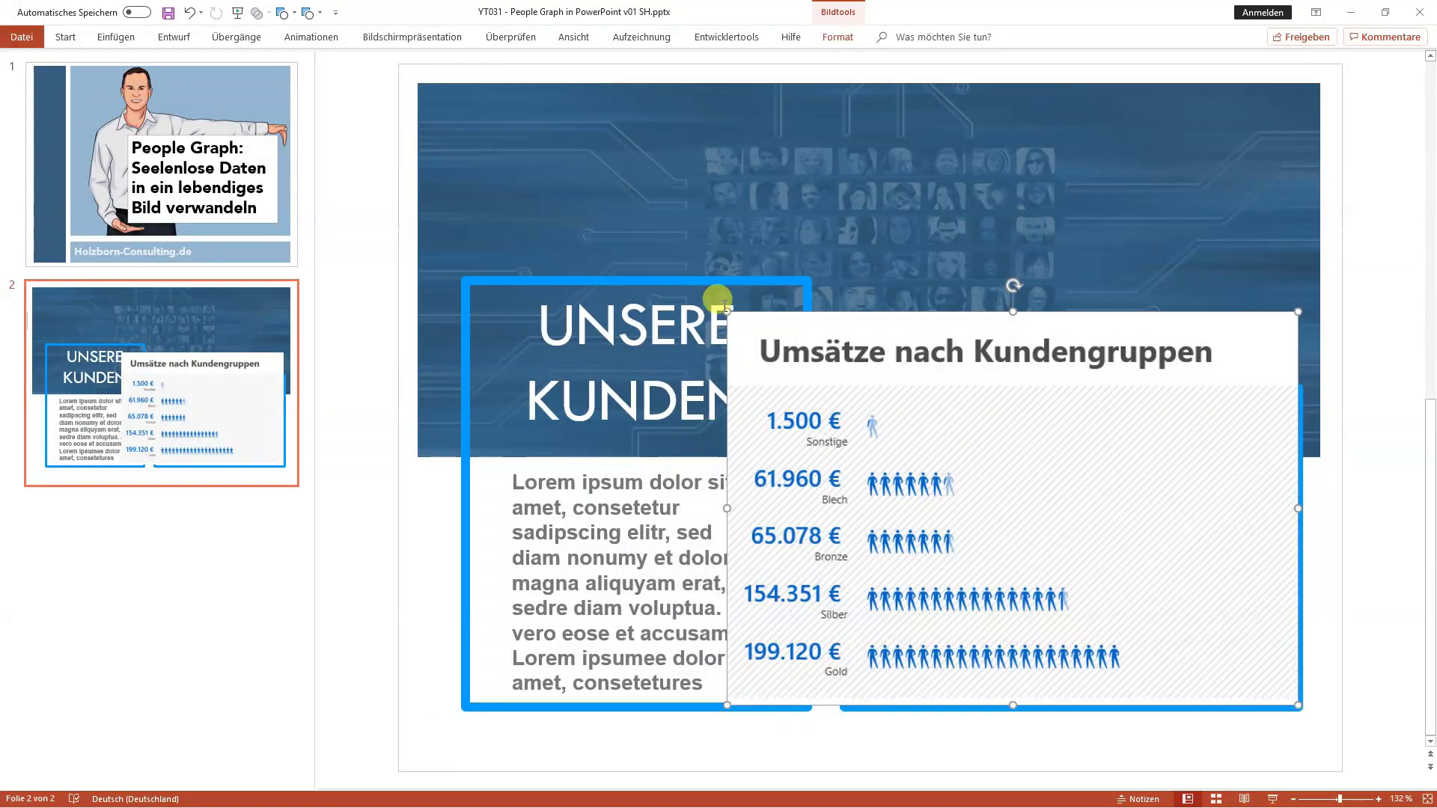
drag(730, 313, 879, 397)
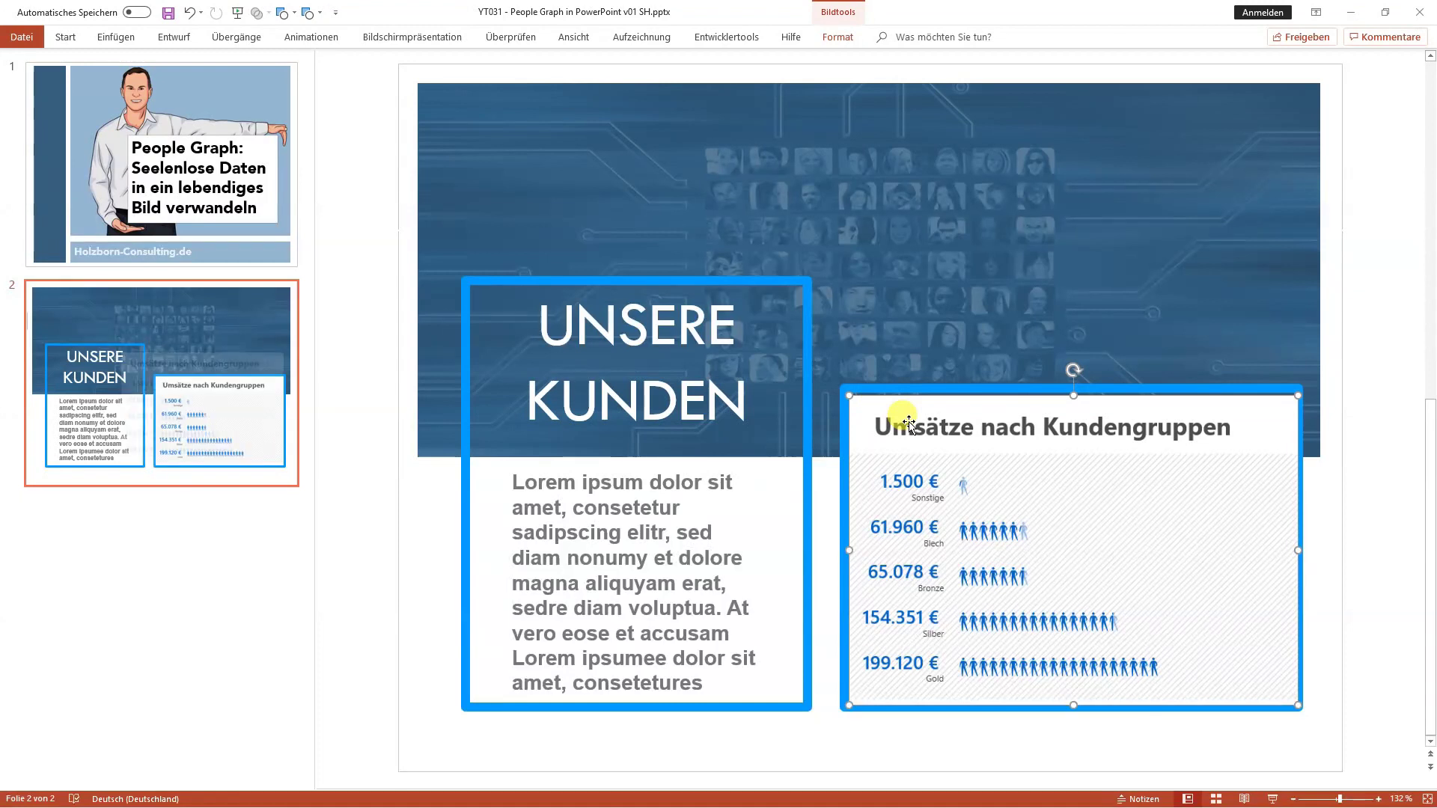
drag(913, 431, 911, 428)
click(841, 463)
right_click(841, 462)
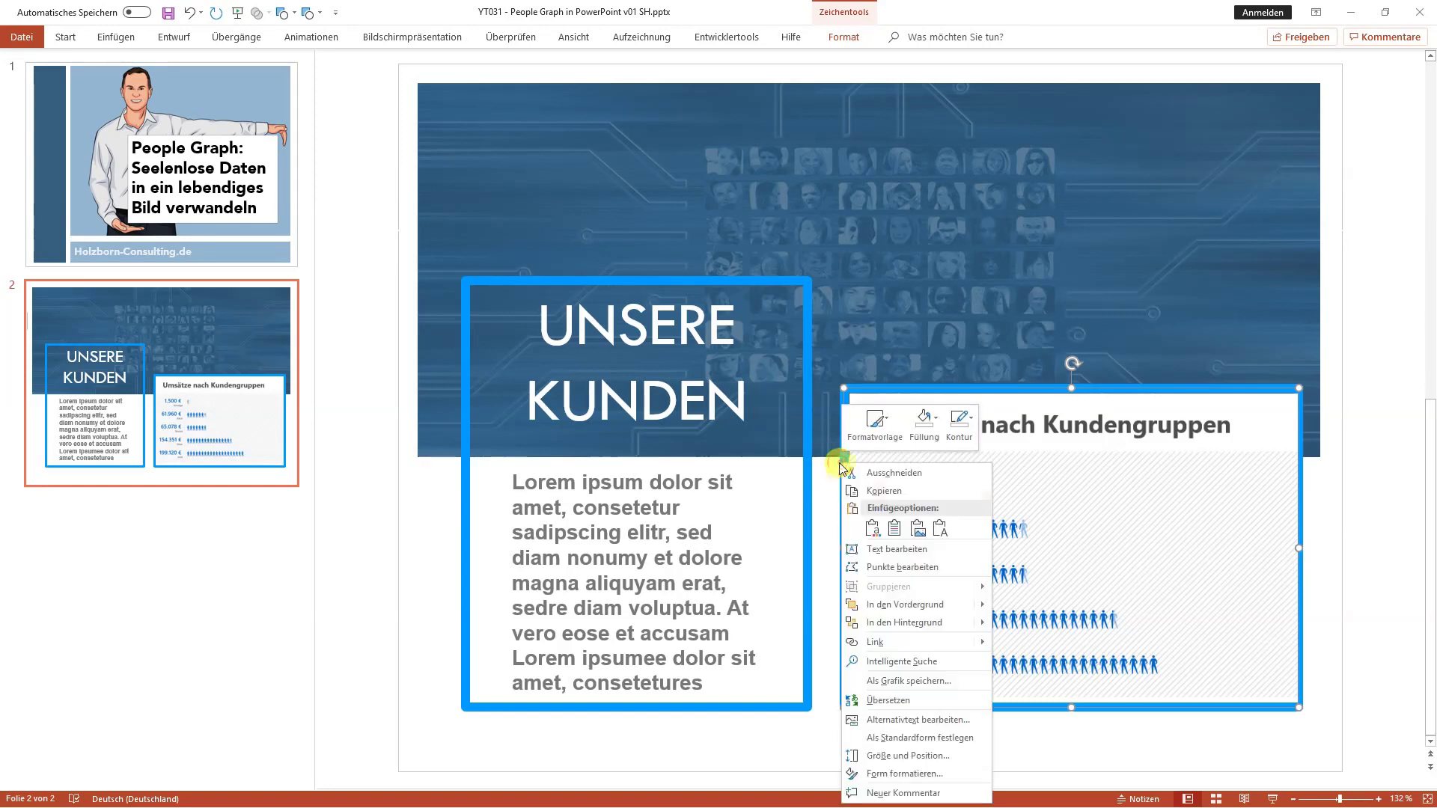
click(906, 600)
click(1316, 569)
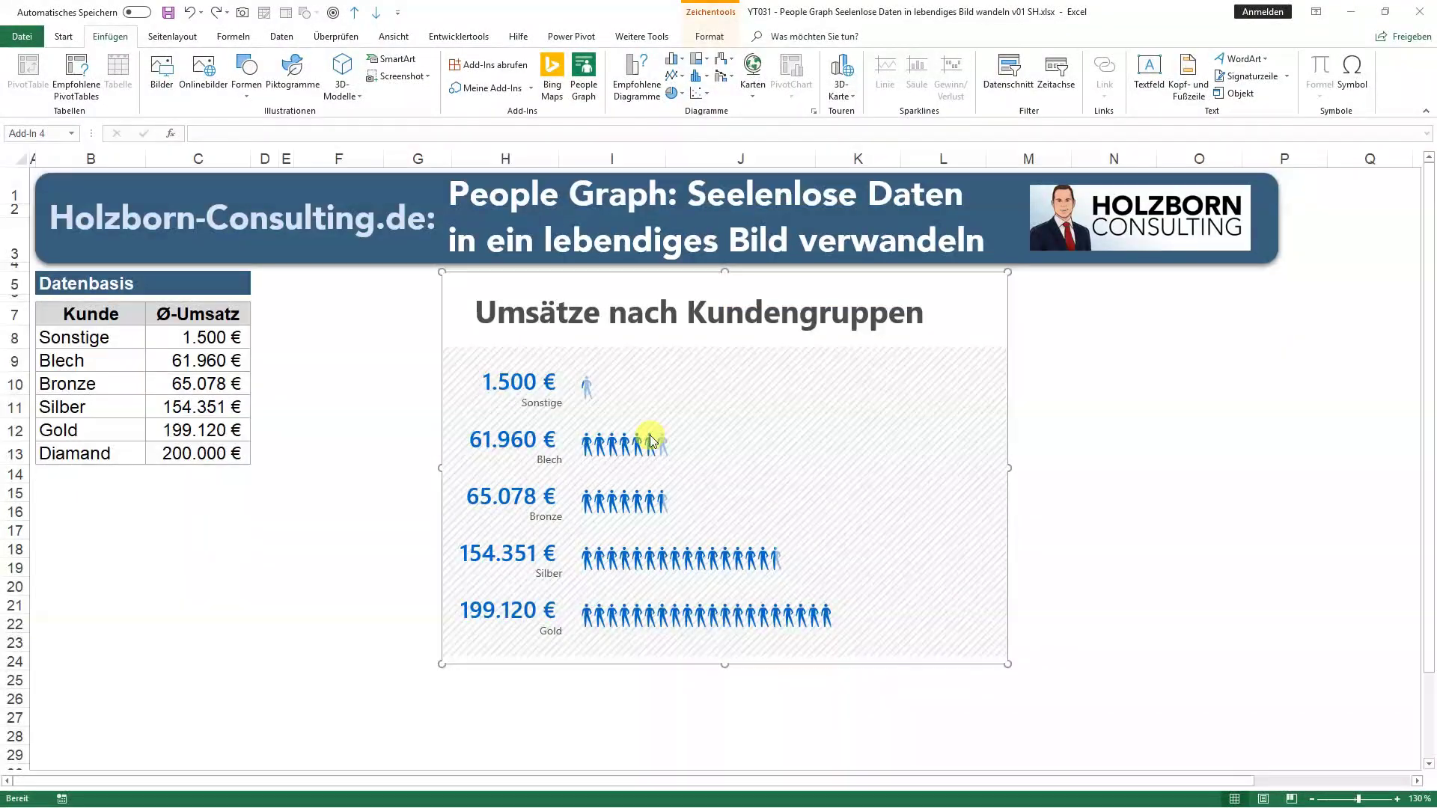
- Deselect the People Graph and go to the weather sheet with the 'Anzahl Tage nach Wetterlage' chart
click(375, 314)
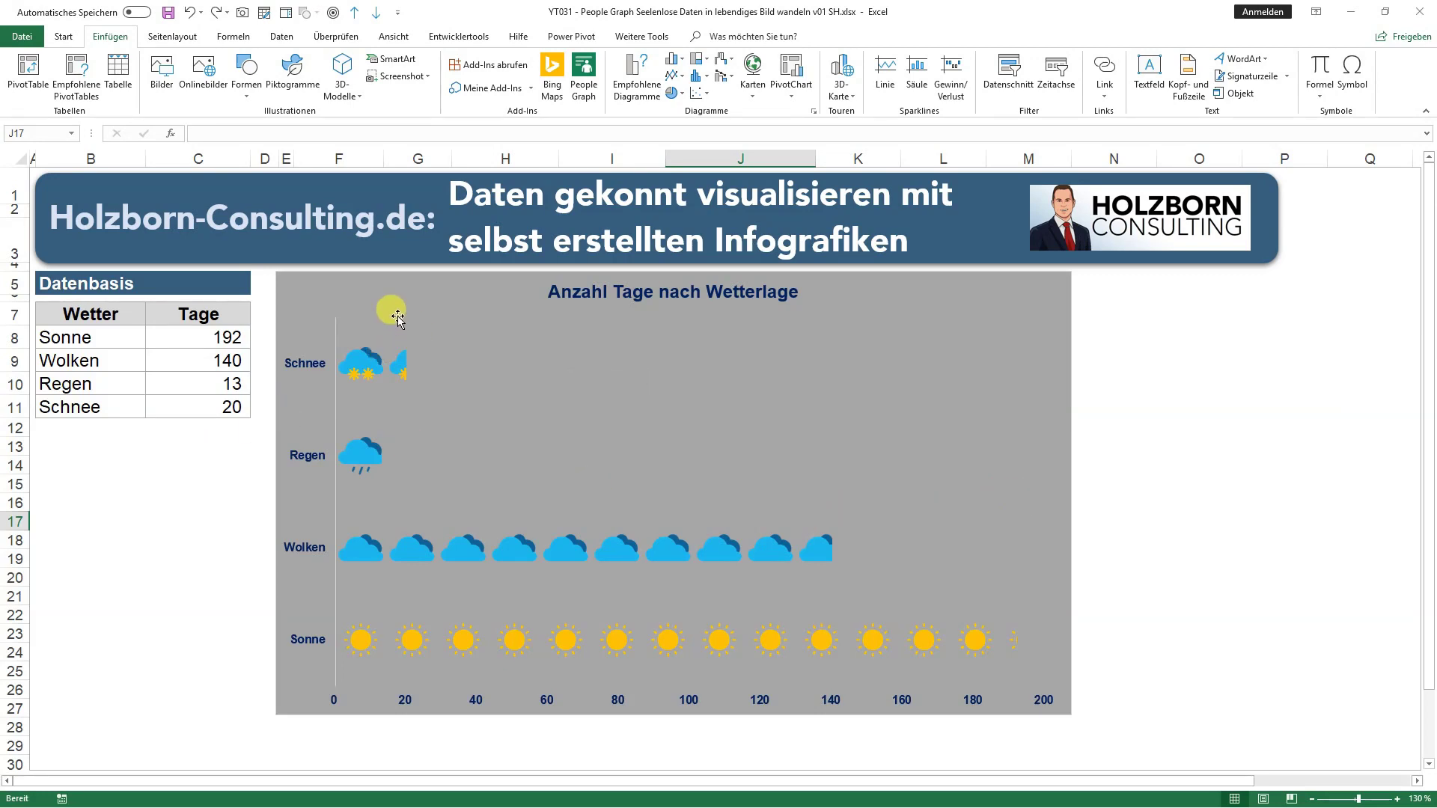
mouse_move(617, 549)
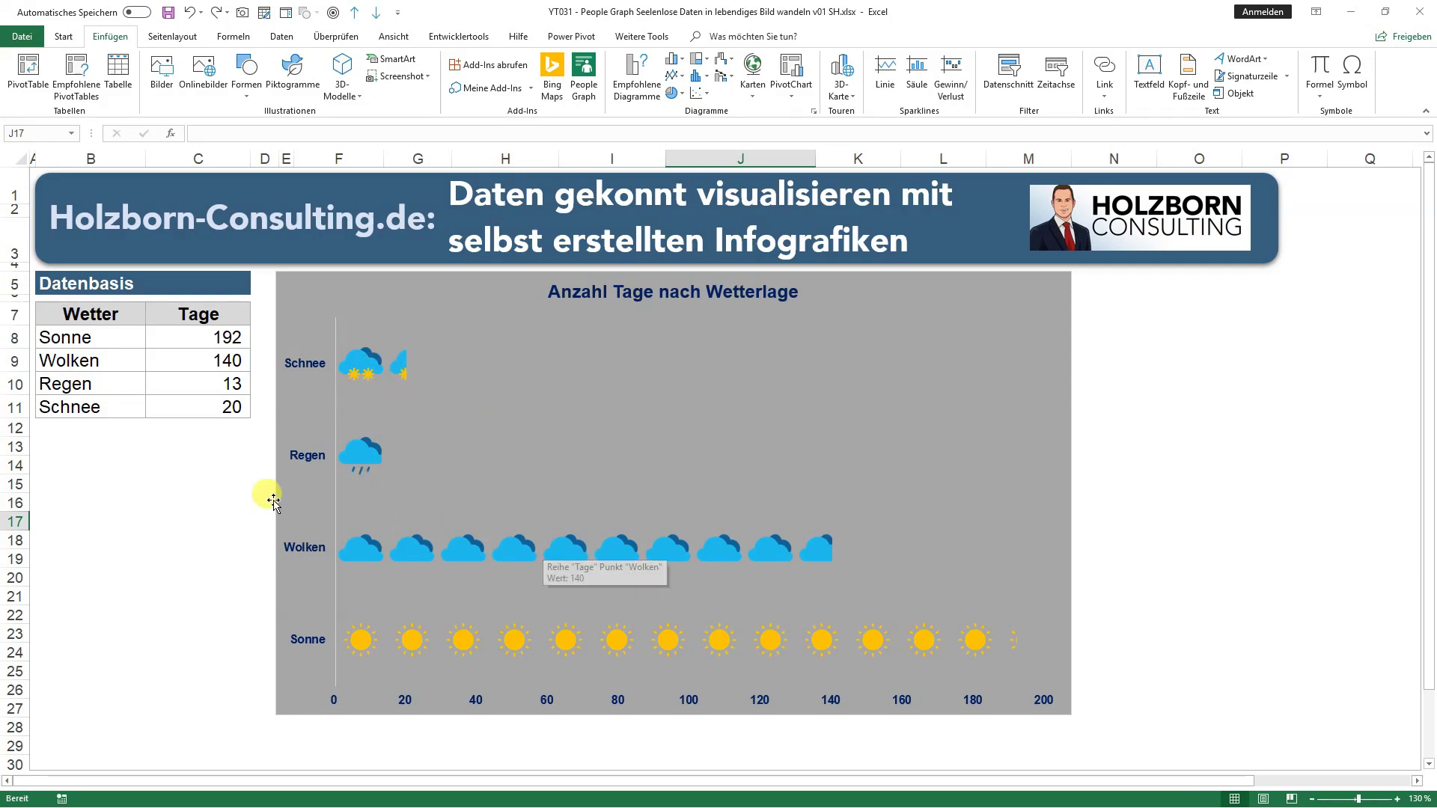
click(181, 500)
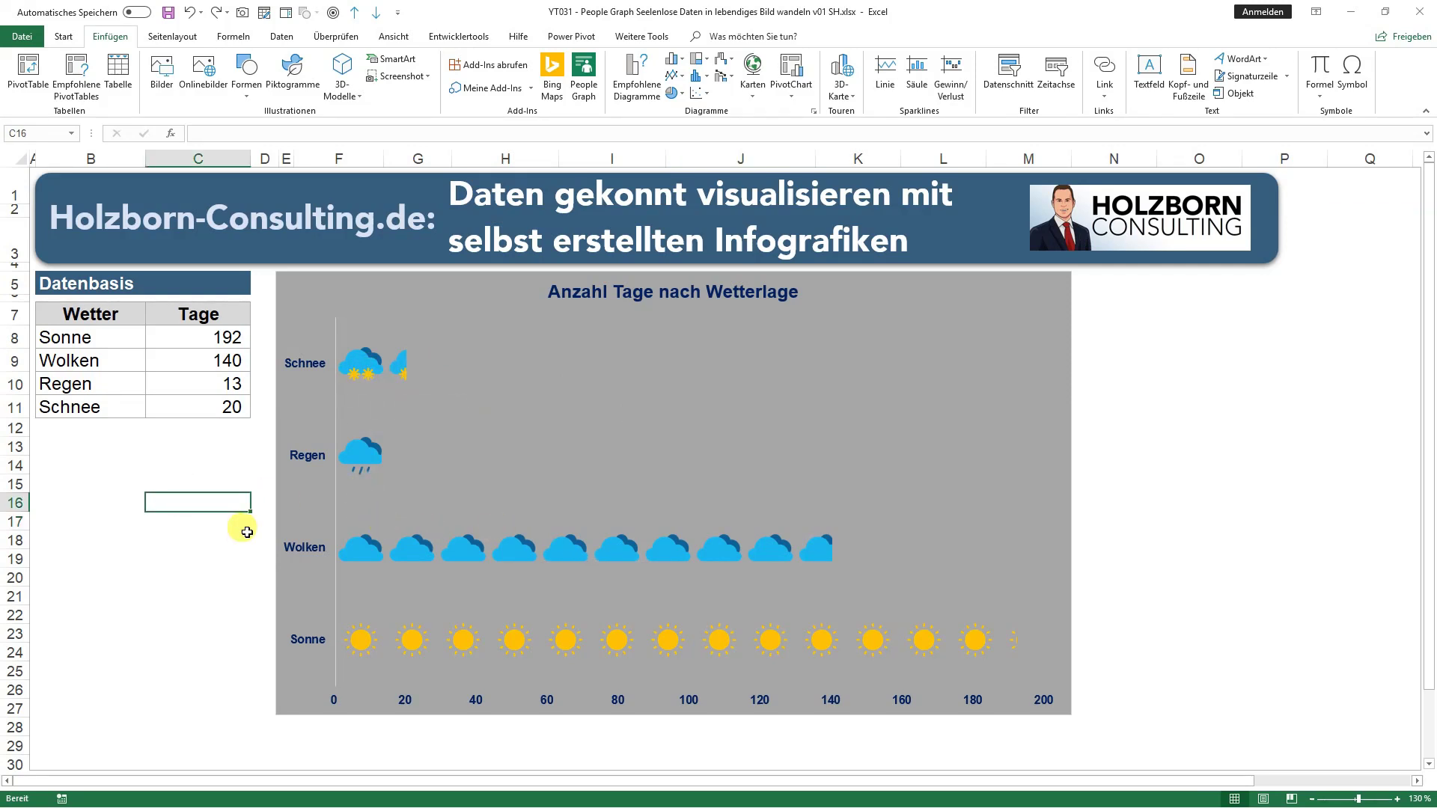